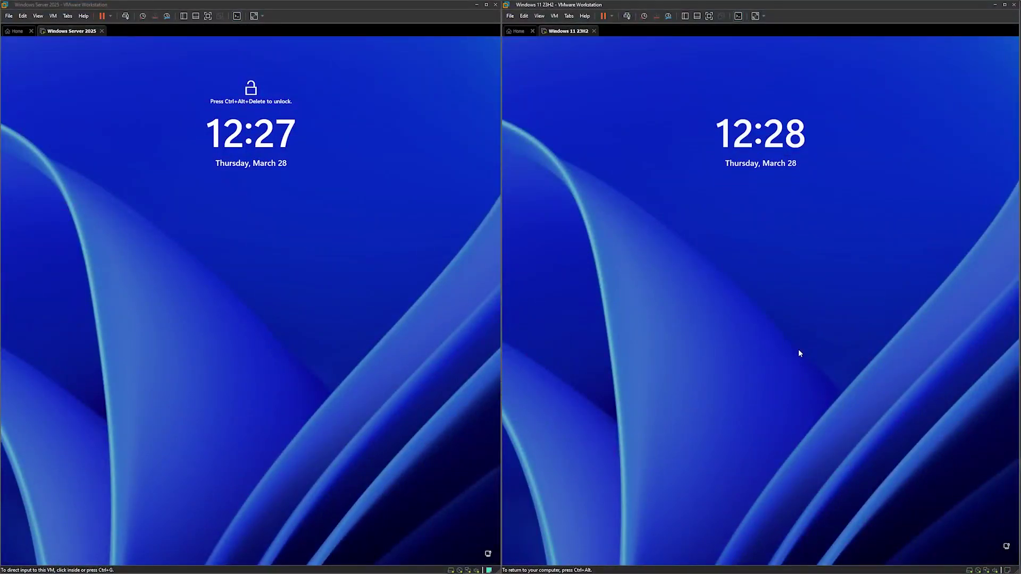
Dismiss the Windows 11 lock screen, send Ctrl+Alt+Del to the Server VM and enter its password.
{"action": "left_click", "coordinate": [799, 351]}
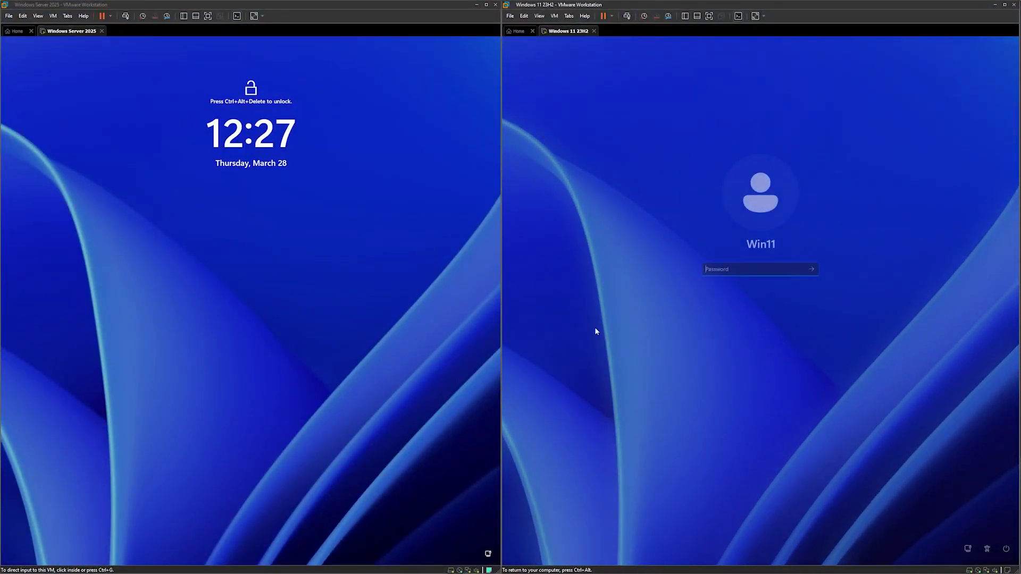
{"action": "left_click", "coordinate": [52, 16]}
{"action": "left_click", "coordinate": [68, 57]}
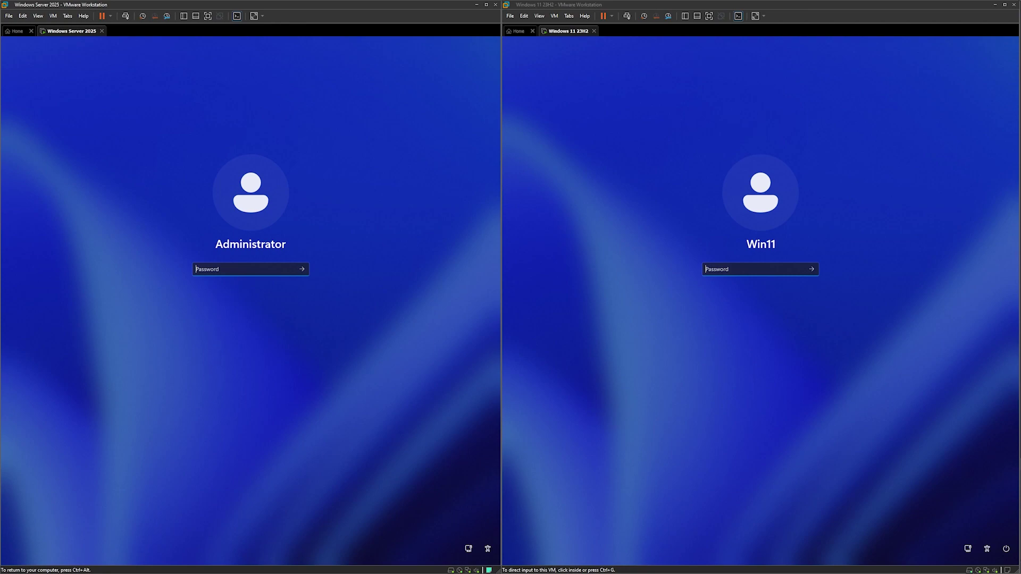
{"action": "type", "text": "•"}
Enter the Windows 11 password and submit it, then submit the Server administrator password.
{"action": "left_click", "coordinate": [730, 271]}
{"action": "type", "text": "•"}
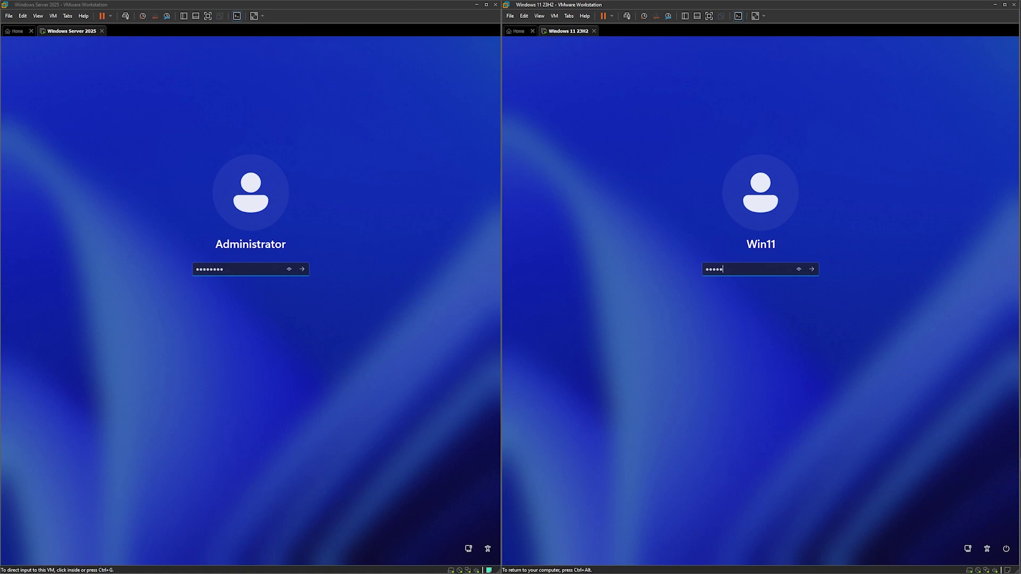
{"action": "type", "text": "•••••••"}
{"action": "key", "text": "Return"}
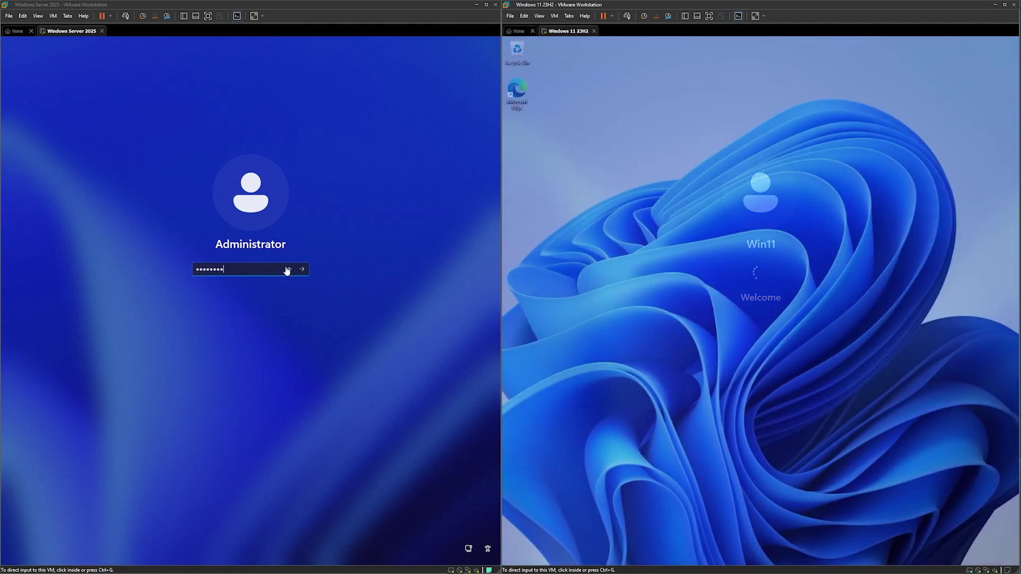
{"action": "left_click", "coordinate": [287, 269]}
{"action": "key", "text": "Return"}
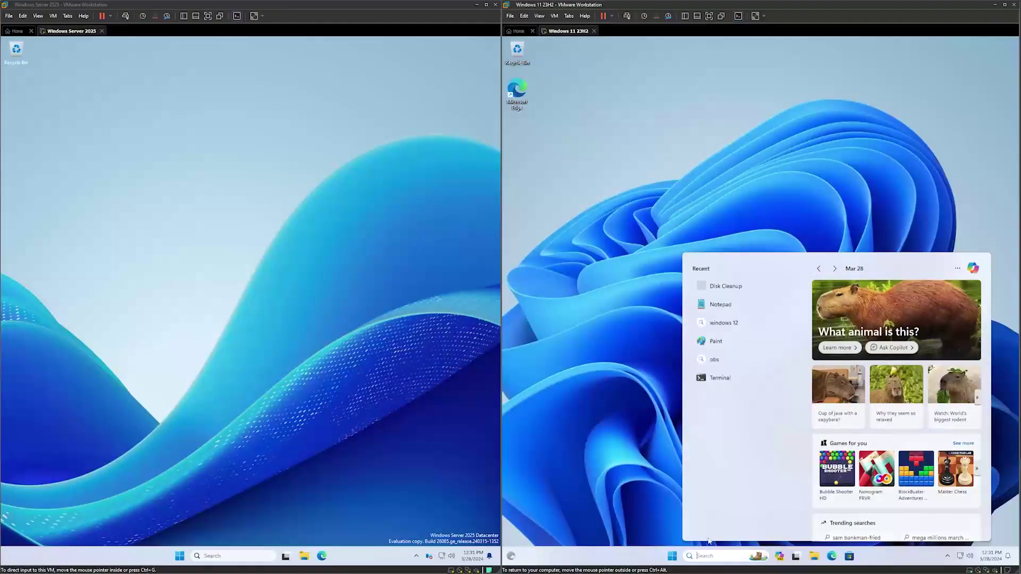
Search 'Windows 12' and filter by Apps and Documents, then replace the search text with '12'.
{"action": "type", "text": "Windows 12"}
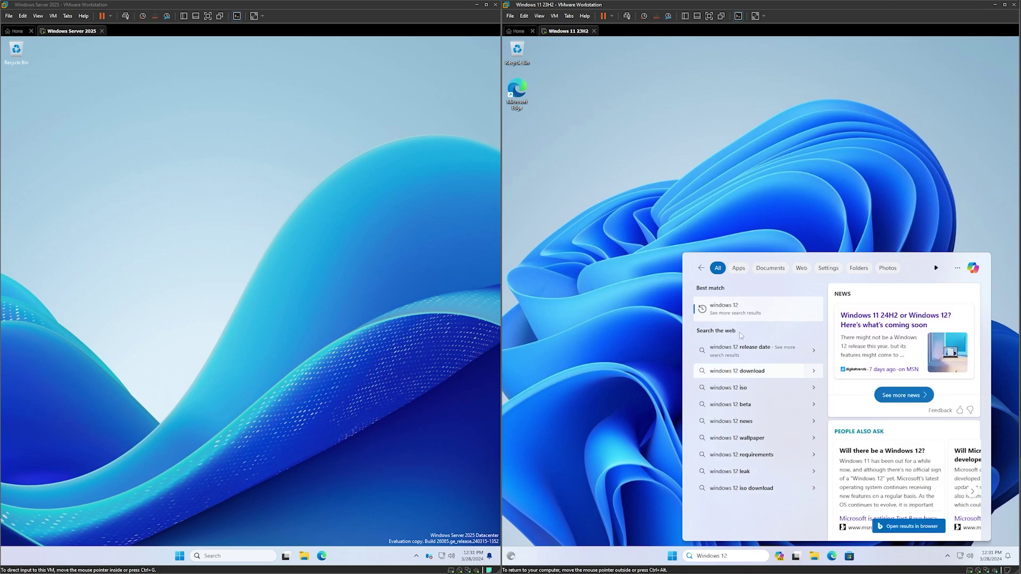
{"action": "left_click", "coordinate": [738, 269]}
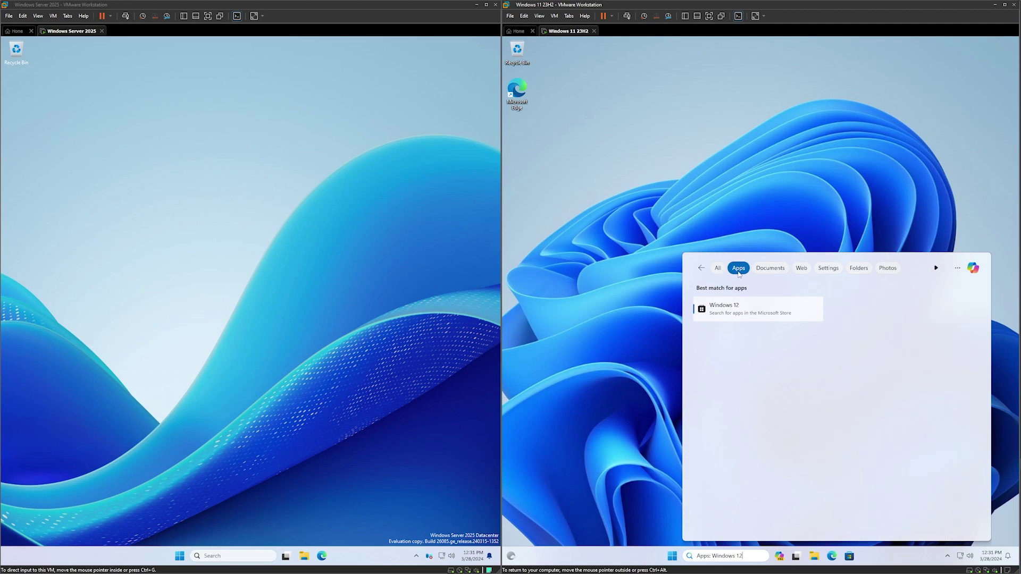
{"action": "left_click", "coordinate": [763, 273]}
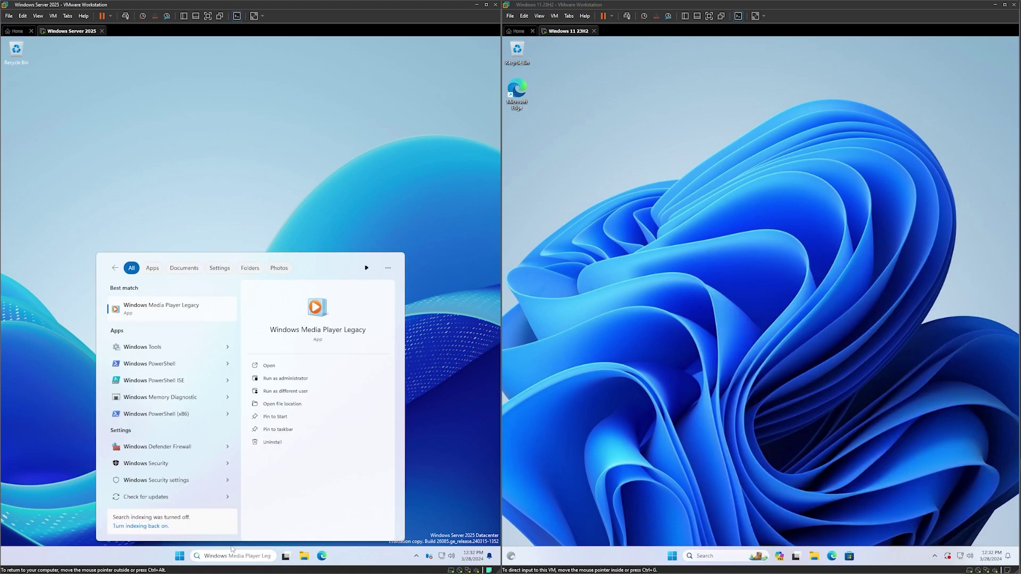
{"action": "key", "text": "shift+End"}
{"action": "type", "text": "12"}
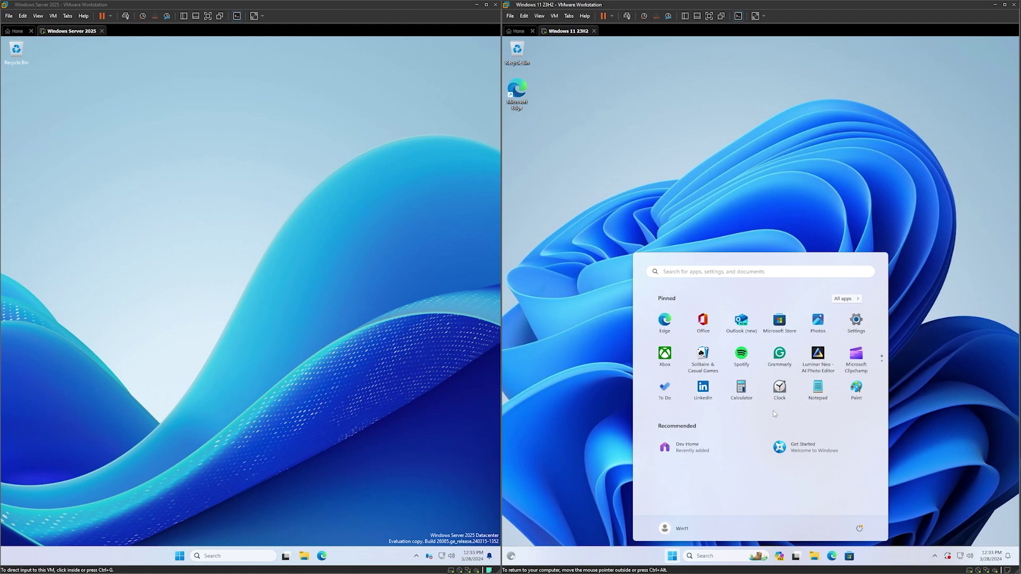
Close the Windows 11 Start menu and open the Server VM's Start menu.
{"action": "scroll", "coordinate": [797, 393], "scroll_direction": "down", "scroll_amount": 1}
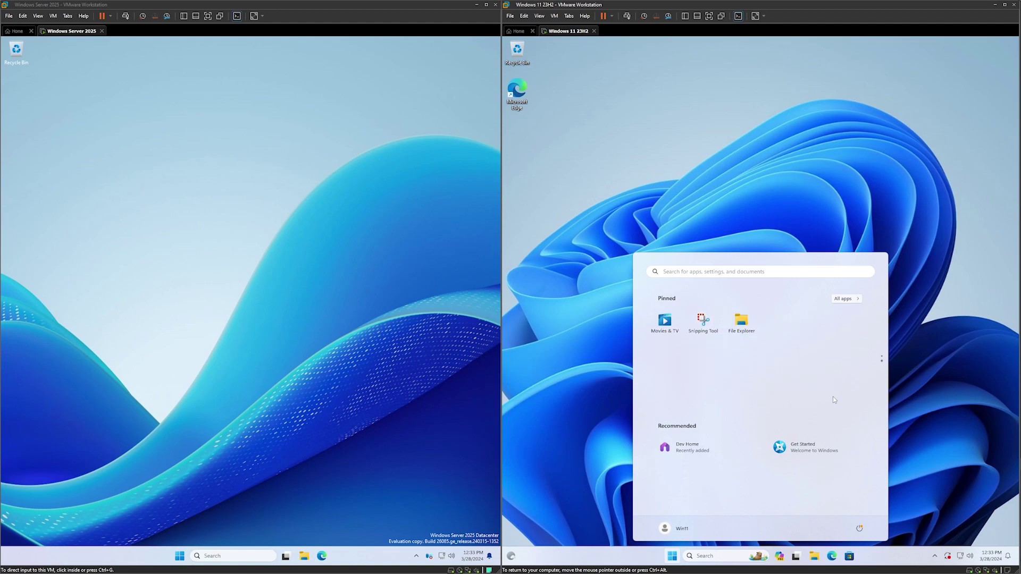
{"action": "scroll", "coordinate": [834, 399], "scroll_direction": "up", "scroll_amount": 1}
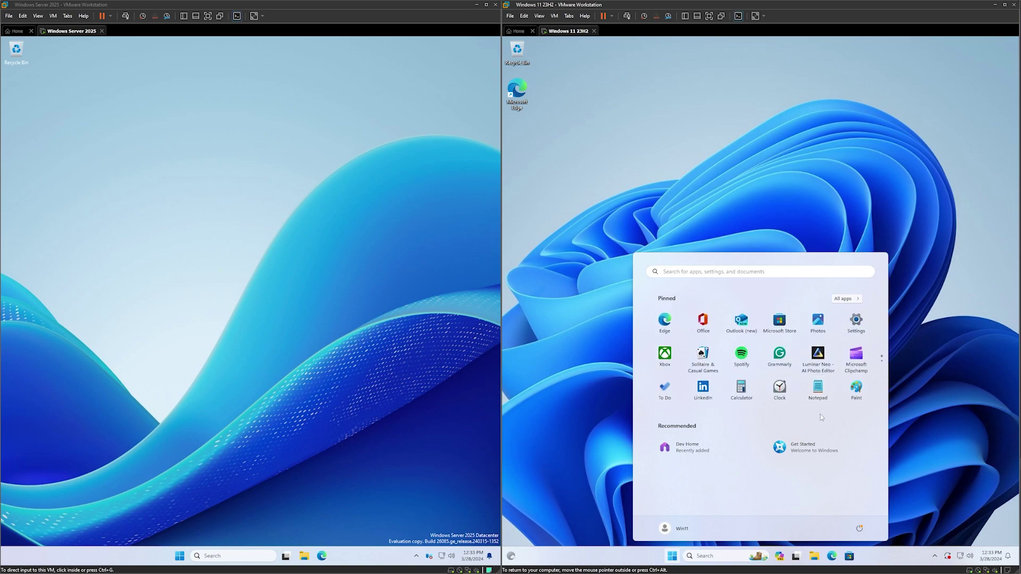
{"action": "left_click", "coordinate": [348, 451]}
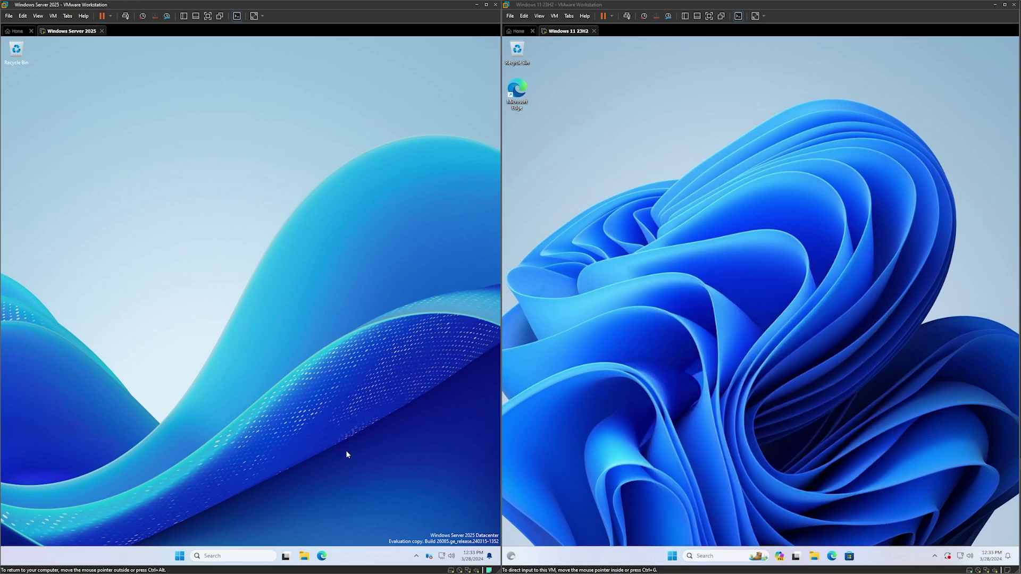
{"action": "left_click", "coordinate": [179, 556]}
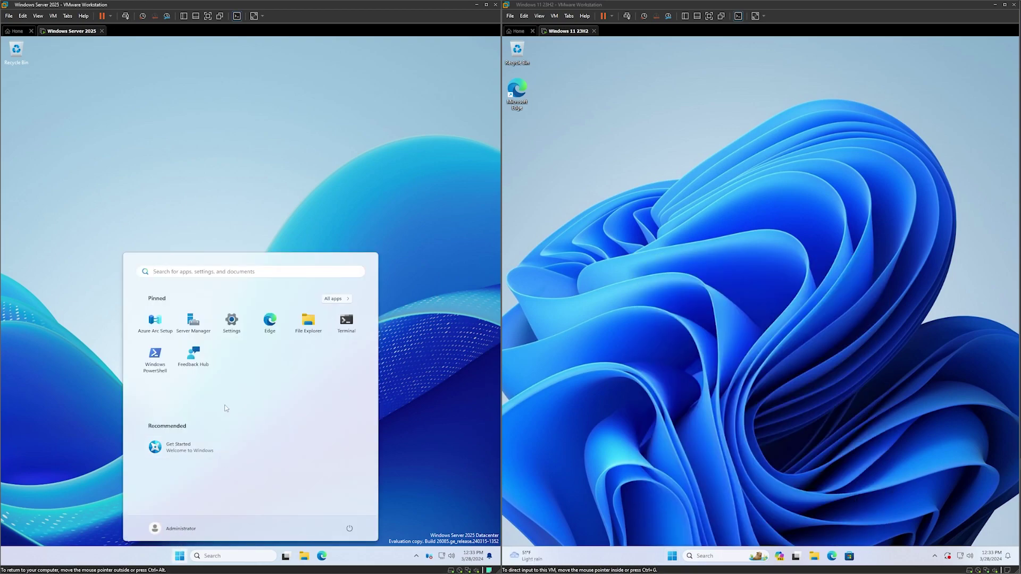
Drag Feedback Hub onto Windows PowerShell to form a pinned folder, then open it.
{"action": "mouse_move", "coordinate": [204, 364]}
{"action": "left_mouse_down"}
{"action": "mouse_move", "coordinate": [162, 362]}
{"action": "mouse_move", "coordinate": [186, 357]}
{"action": "left_mouse_up"}
{"action": "left_click_drag", "start_coordinate": [206, 366], "coordinate": [163, 368]}
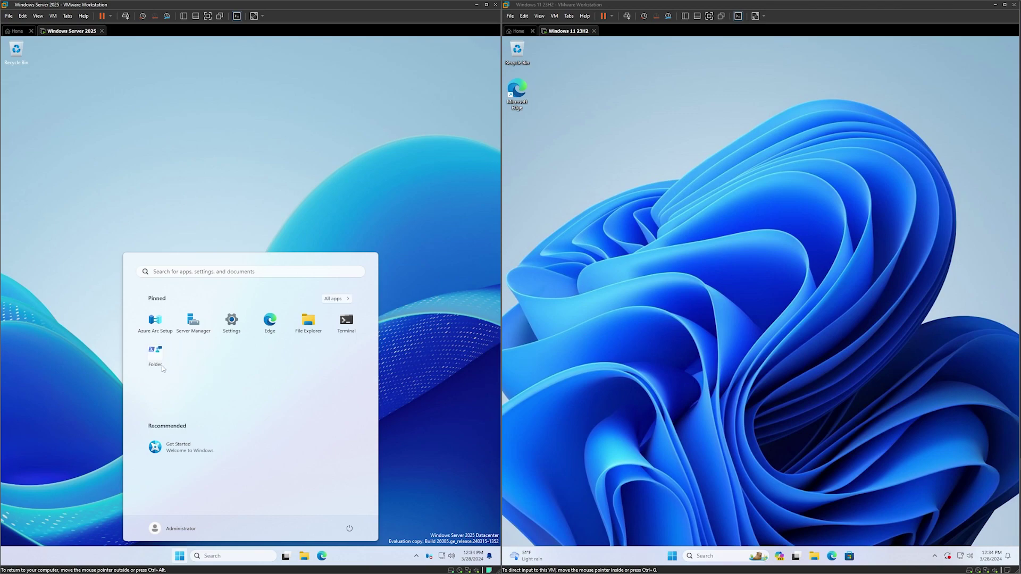
{"action": "left_click", "coordinate": [163, 365]}
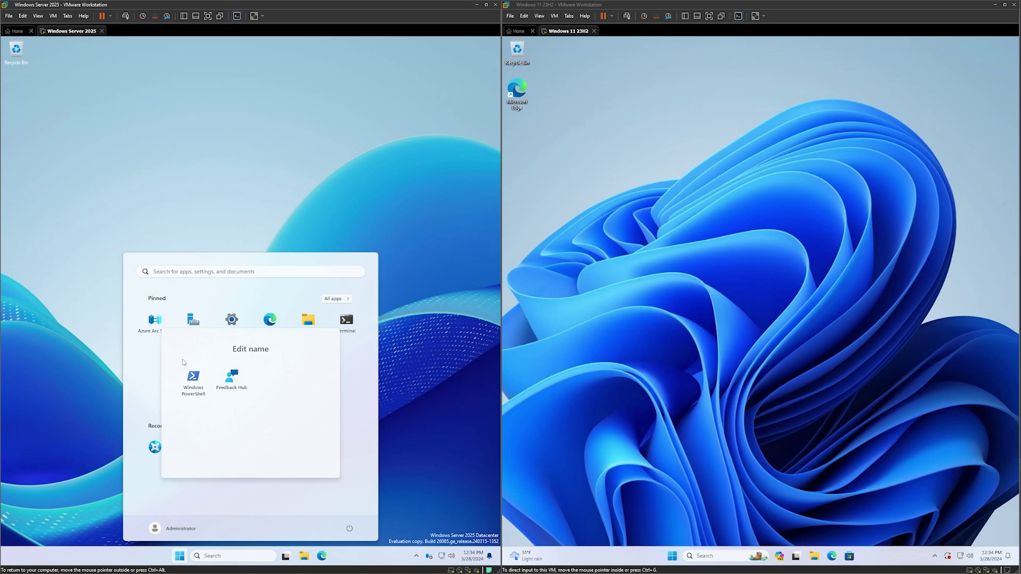
{"action": "left_click", "coordinate": [162, 368]}
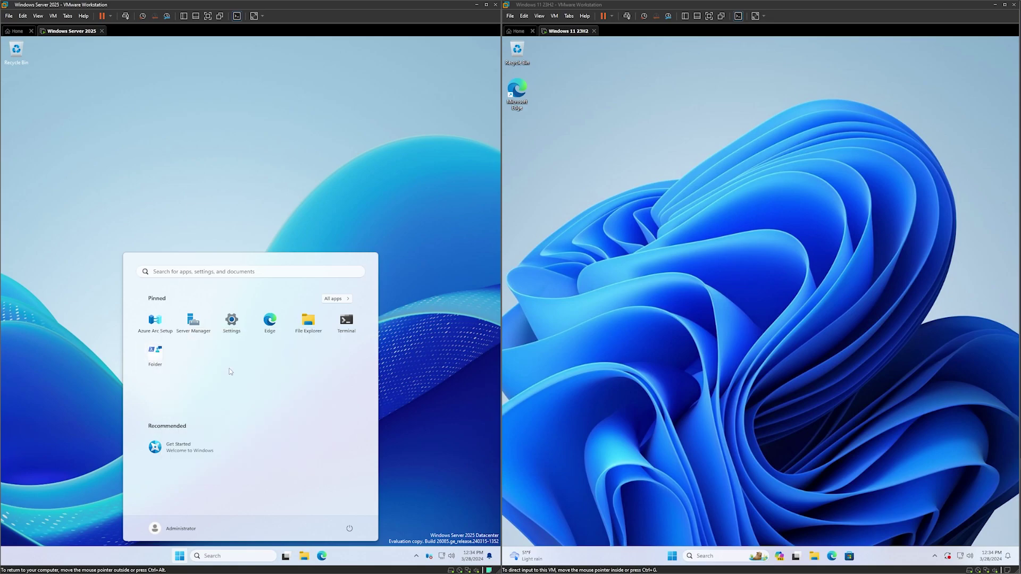
{"action": "left_click", "coordinate": [160, 366]}
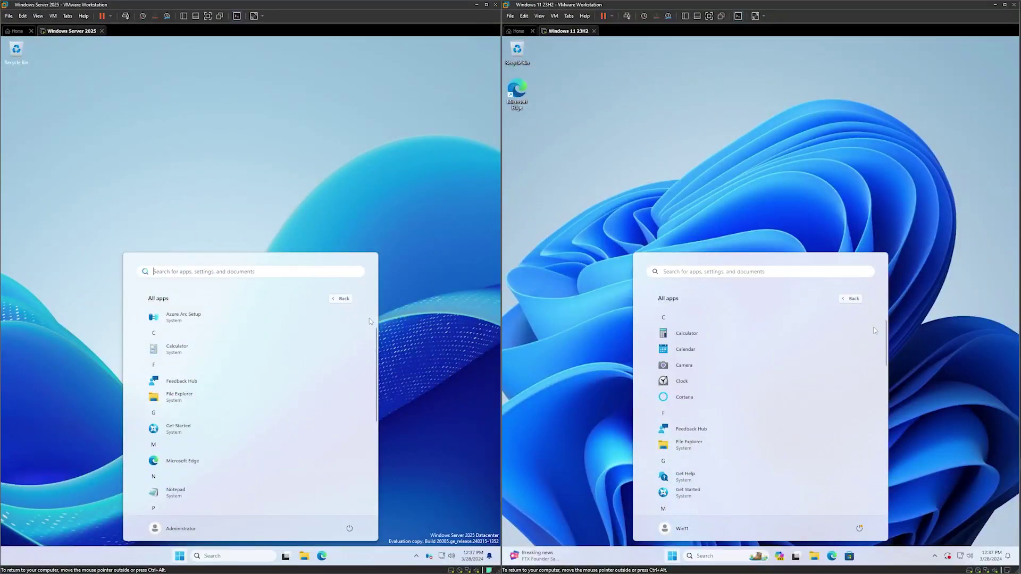
Scroll through the All apps lists, then open the Server VM's Quick Settings panel.
{"action": "scroll", "coordinate": [369, 318], "scroll_direction": "down", "scroll_amount": 2}
{"action": "scroll", "coordinate": [875, 330], "scroll_direction": "down", "scroll_amount": 2}
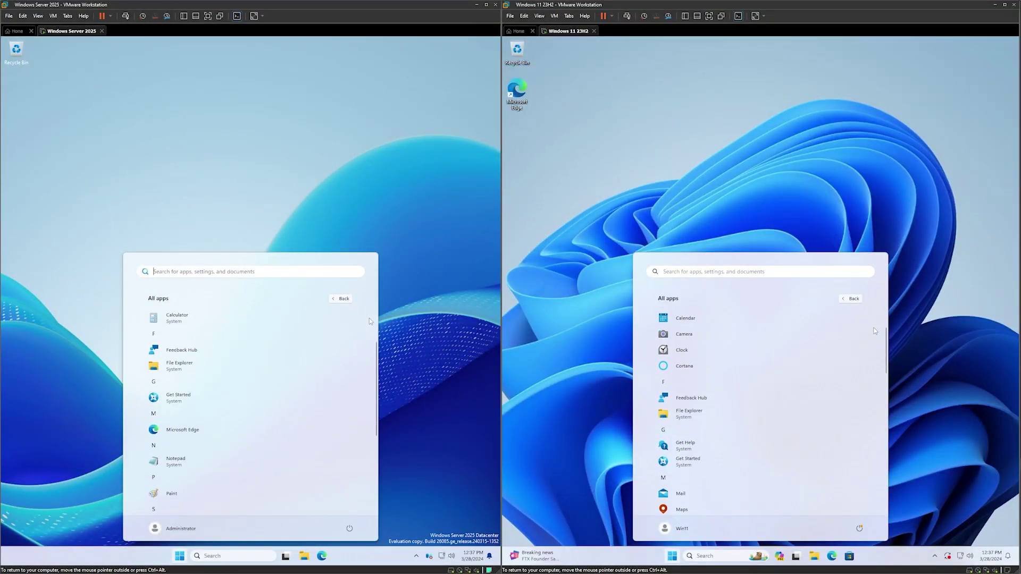
{"action": "scroll", "coordinate": [370, 321], "scroll_direction": "down", "scroll_amount": 1}
{"action": "scroll", "coordinate": [875, 330], "scroll_direction": "down", "scroll_amount": 1}
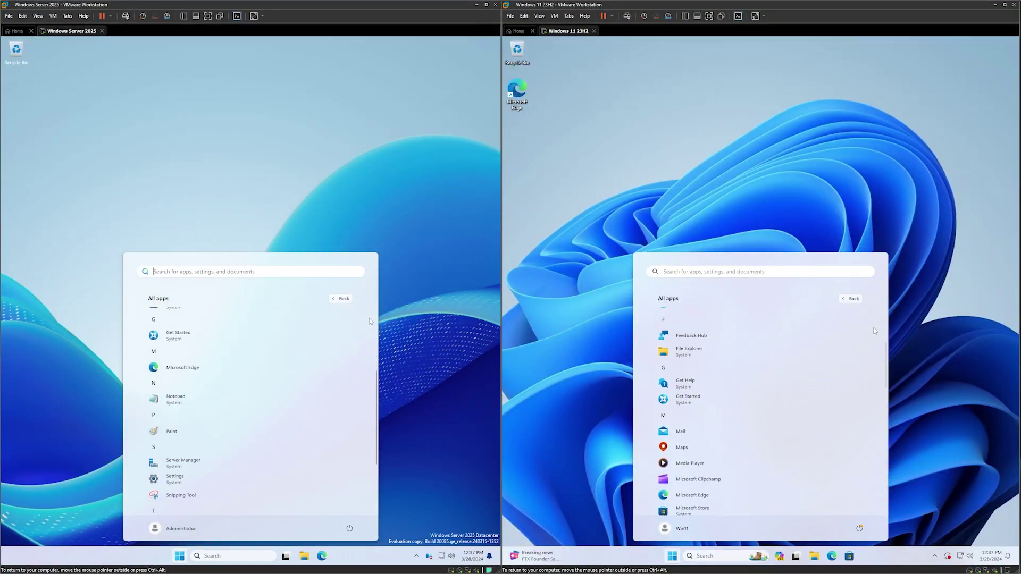
{"action": "scroll", "coordinate": [875, 331], "scroll_direction": "down", "scroll_amount": 3}
{"action": "scroll", "coordinate": [370, 321], "scroll_direction": "down", "scroll_amount": 3}
{"action": "scroll", "coordinate": [369, 321], "scroll_direction": "down", "scroll_amount": 1}
{"action": "scroll", "coordinate": [875, 331], "scroll_direction": "down", "scroll_amount": 2}
{"action": "scroll", "coordinate": [875, 330], "scroll_direction": "down", "scroll_amount": 3}
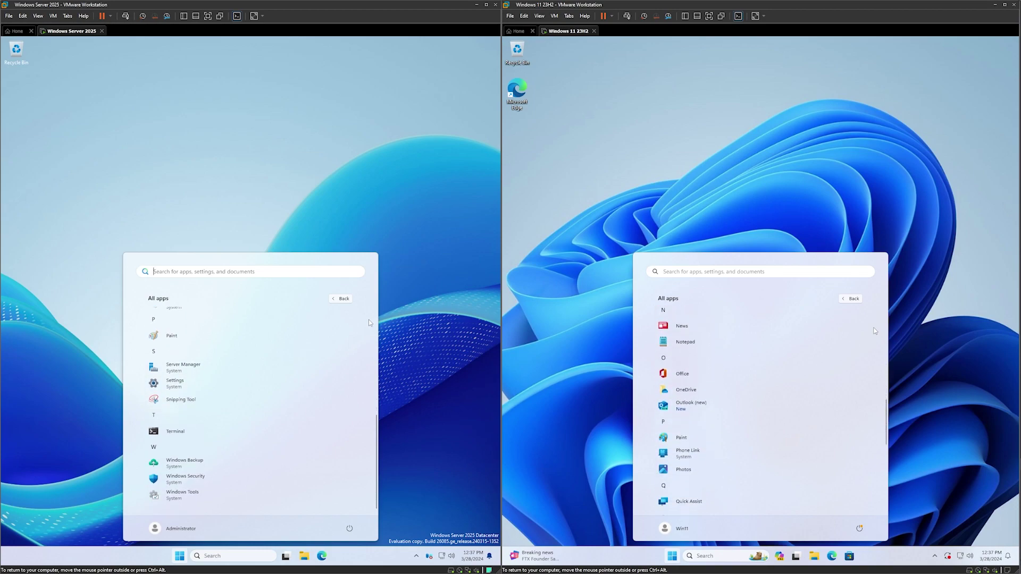
{"action": "scroll", "coordinate": [875, 331], "scroll_direction": "down", "scroll_amount": 3}
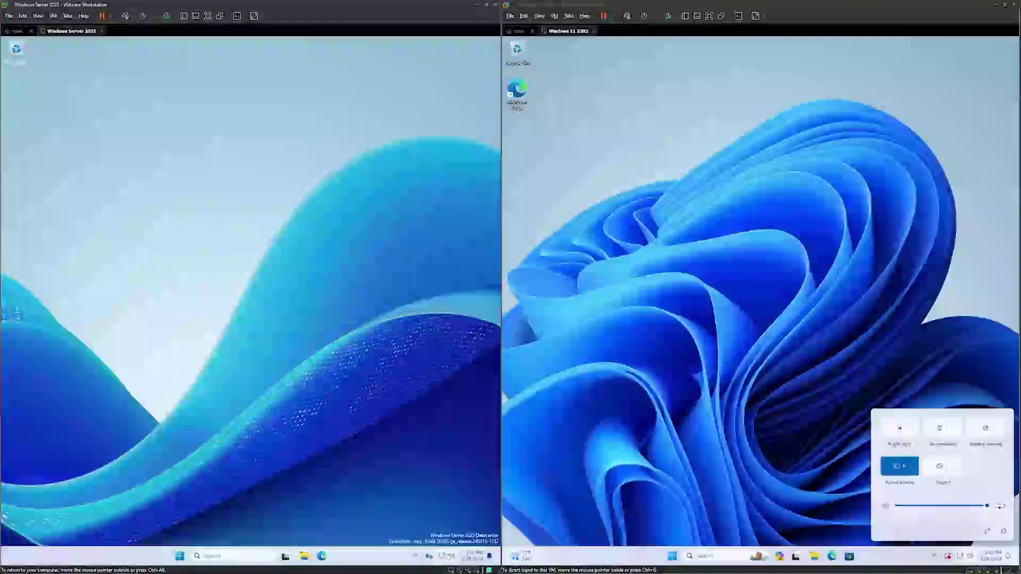
{"action": "left_click", "coordinate": [449, 557]}
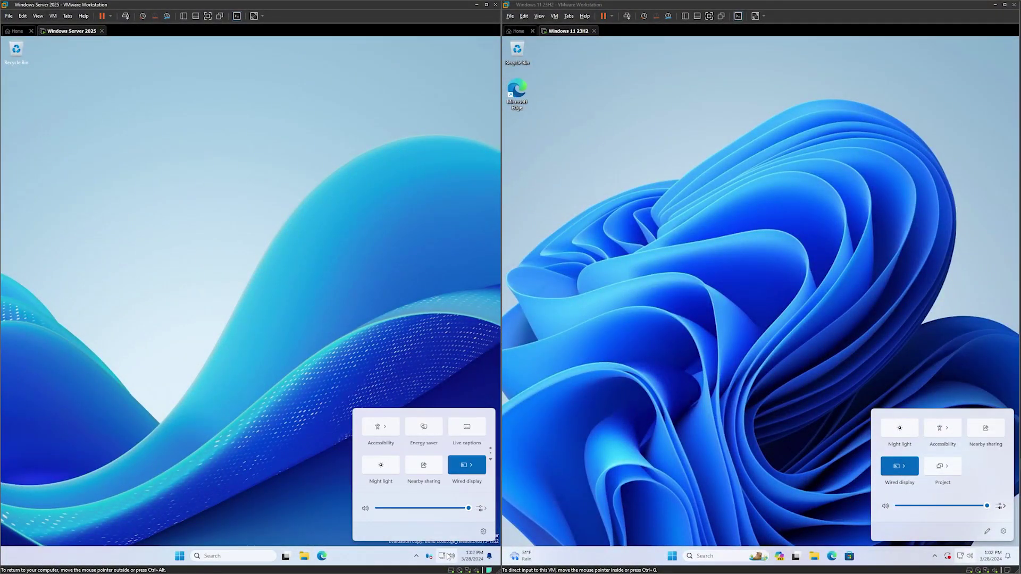
Page through the Server's Quick Settings tiles, then unpin and re-add the Windows 11 Project tile.
{"action": "left_click", "coordinate": [490, 459]}
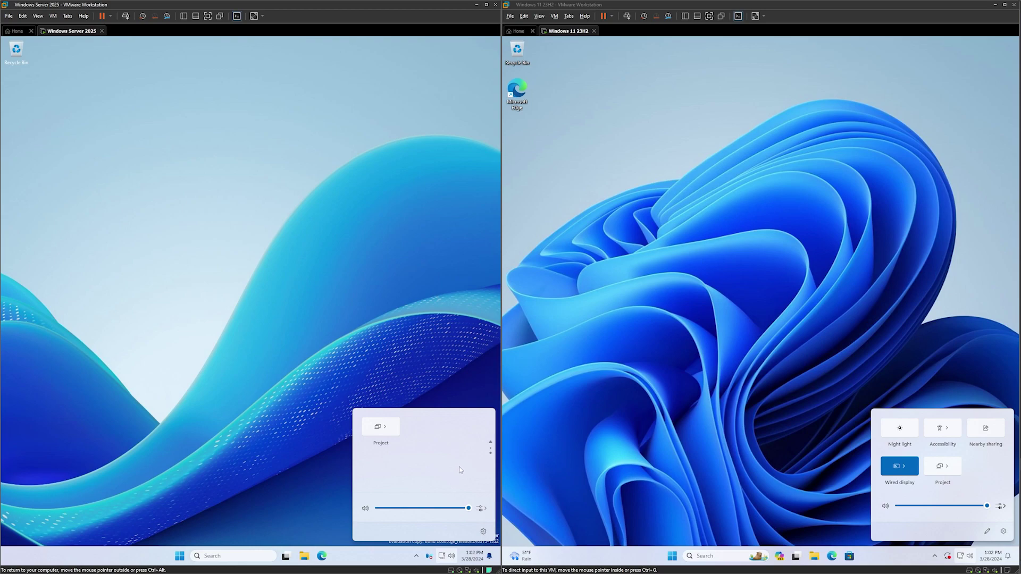
{"action": "scroll", "coordinate": [458, 467], "scroll_direction": "up", "scroll_amount": 1}
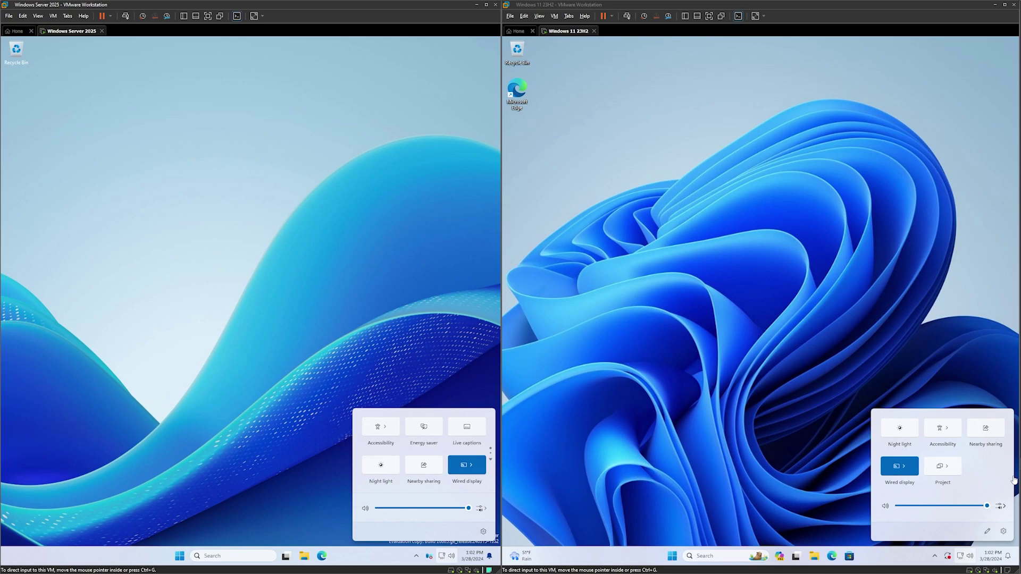
{"action": "left_click", "coordinate": [987, 489]}
{"action": "left_click", "coordinate": [984, 531]}
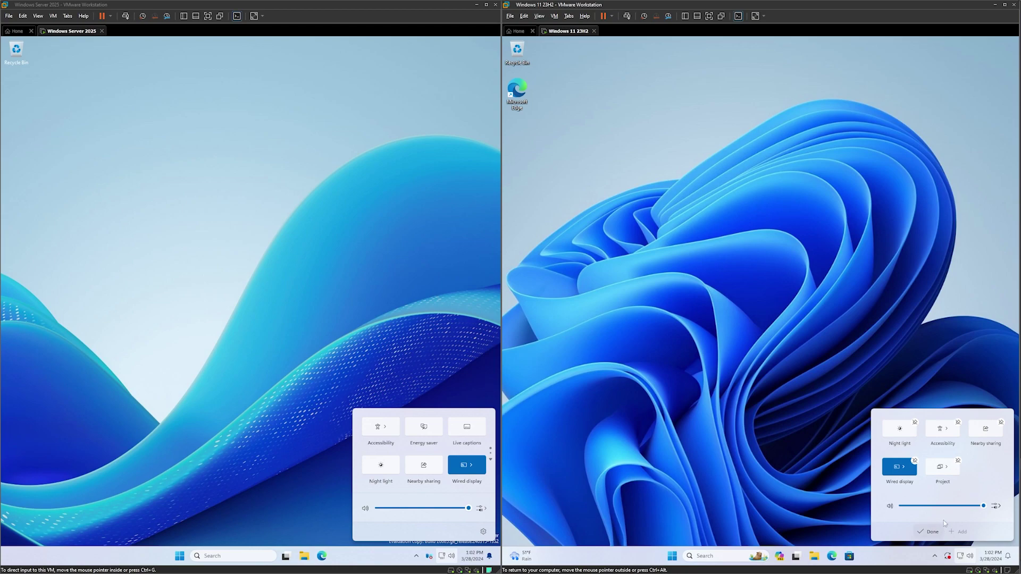
{"action": "left_click", "coordinate": [958, 461]}
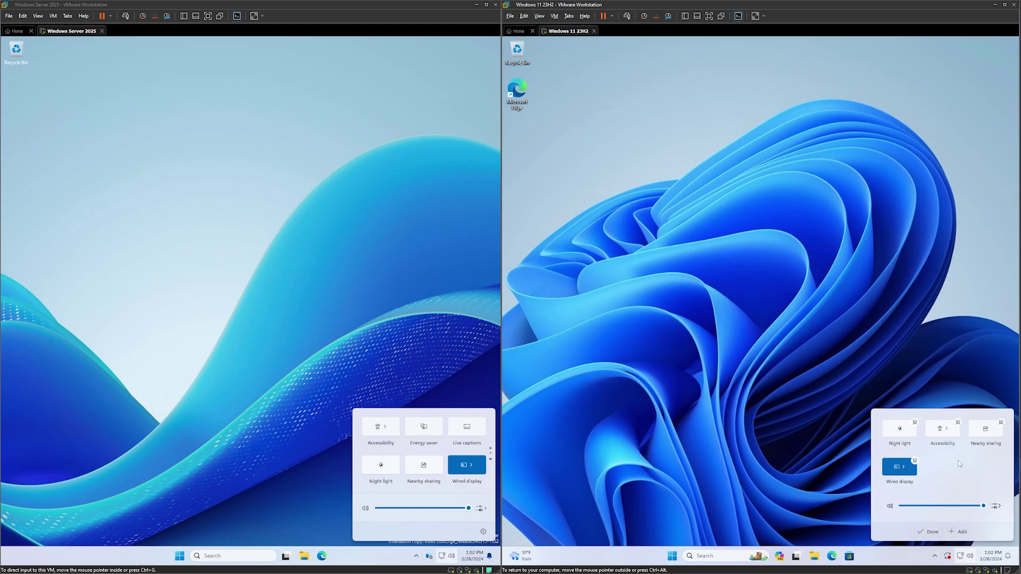
{"action": "left_click", "coordinate": [959, 532]}
{"action": "left_click", "coordinate": [958, 514]}
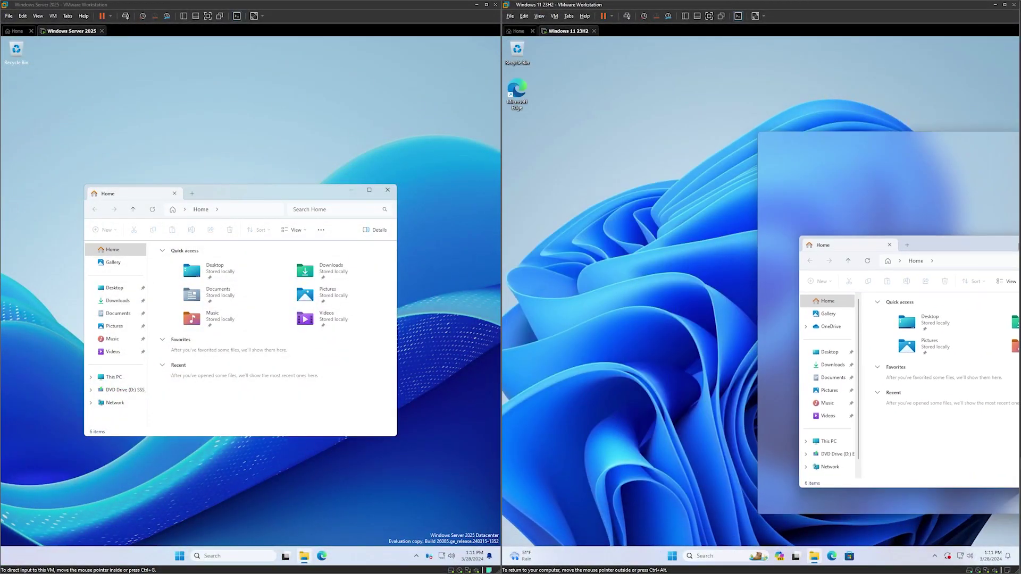
Snap the Server File Explorer to the screen edge, then drag both Explorer windows back to floating size.
{"action": "left_click_drag", "start_coordinate": [1019, 243], "coordinate": [503, 218]}
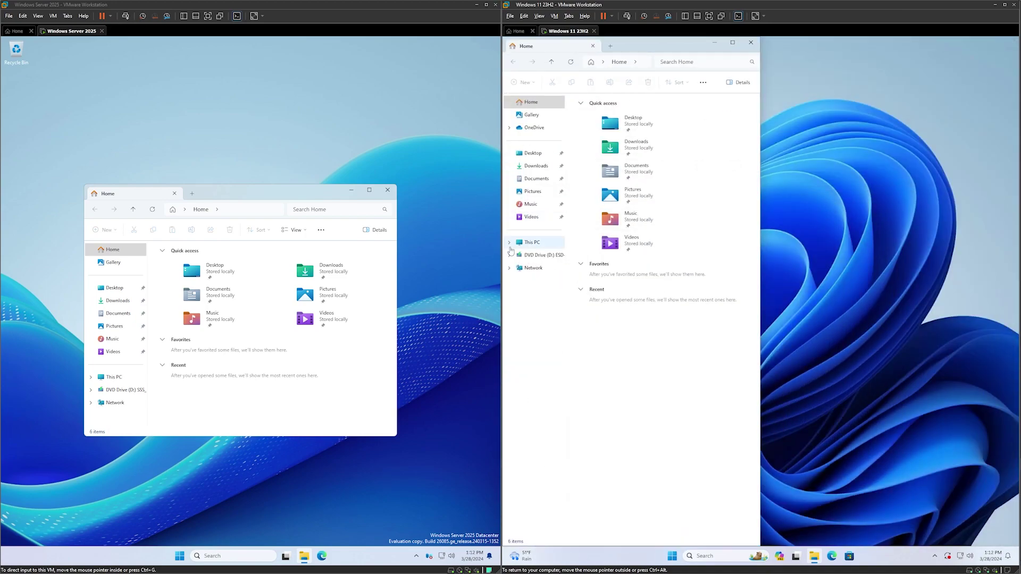
{"action": "left_click", "coordinate": [299, 199]}
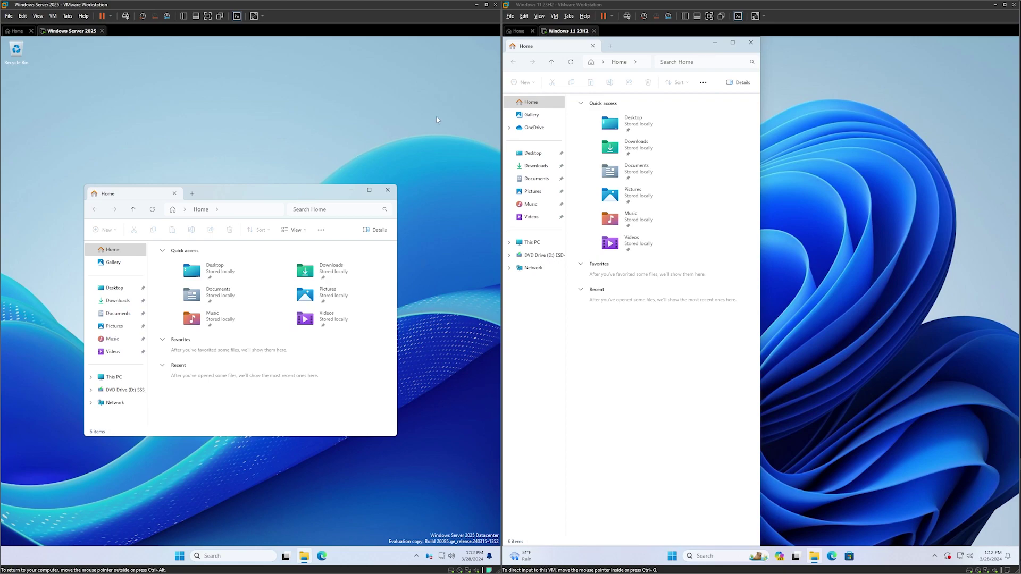
{"action": "left_click_drag", "start_coordinate": [263, 193], "coordinate": [1, 247]}
{"action": "left_click_drag", "start_coordinate": [359, 46], "coordinate": [298, 132]}
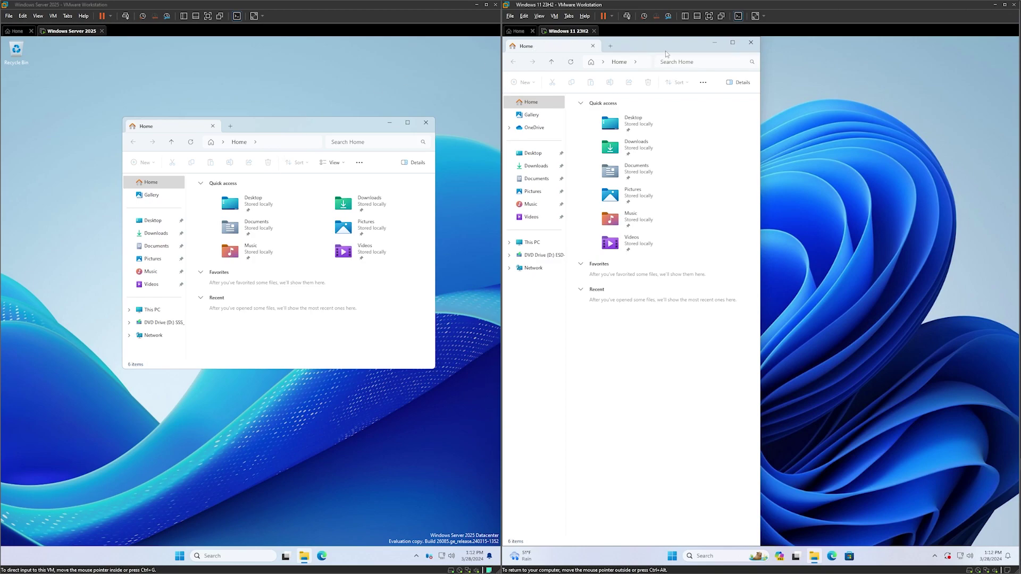
{"action": "left_click_drag", "start_coordinate": [666, 52], "coordinate": [903, 161]}
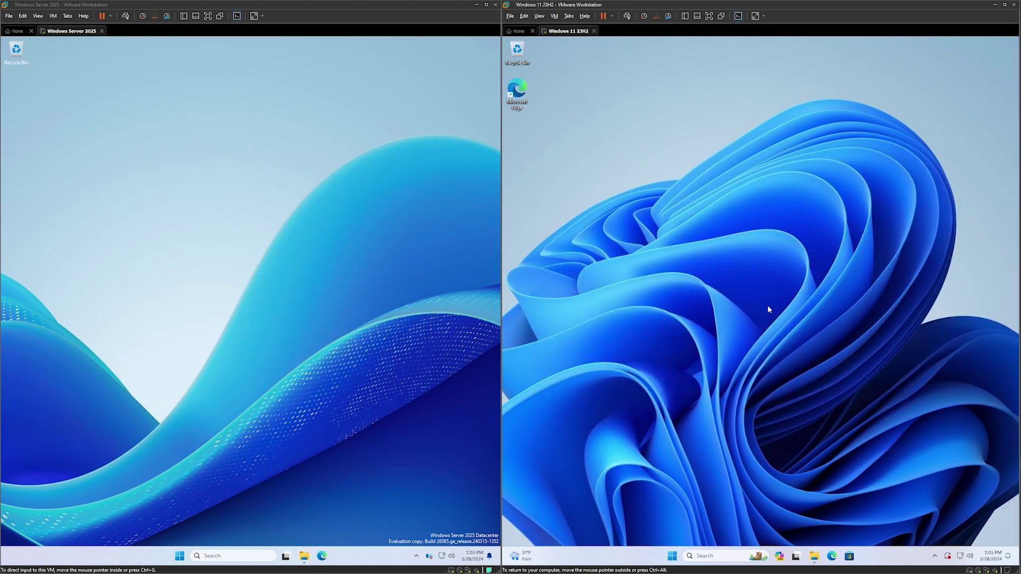
Sweep empty selection boxes across both VMs' desktops.
{"action": "left_click_drag", "start_coordinate": [692, 208], "coordinate": [891, 369]}
{"action": "left_click_drag", "start_coordinate": [915, 403], "coordinate": [708, 256]}
{"action": "left_click_drag", "start_coordinate": [247, 266], "coordinate": [63, 405]}
Snap the Server Explorer into a screen quarter, pull it back out, and show Windows 11 snap layouts.
{"action": "left_click_drag", "start_coordinate": [67, 421], "coordinate": [329, 205]}
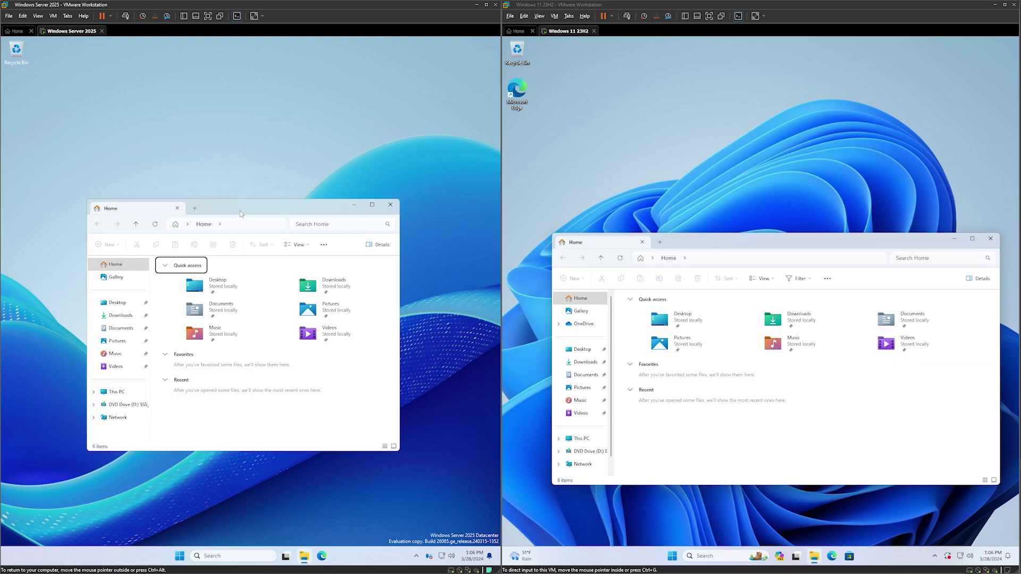
{"action": "left_click_drag", "start_coordinate": [240, 211], "coordinate": [304, 80]}
{"action": "left_click_drag", "start_coordinate": [389, 302], "coordinate": [285, 192]}
{"action": "left_click_drag", "start_coordinate": [725, 241], "coordinate": [787, 96]}
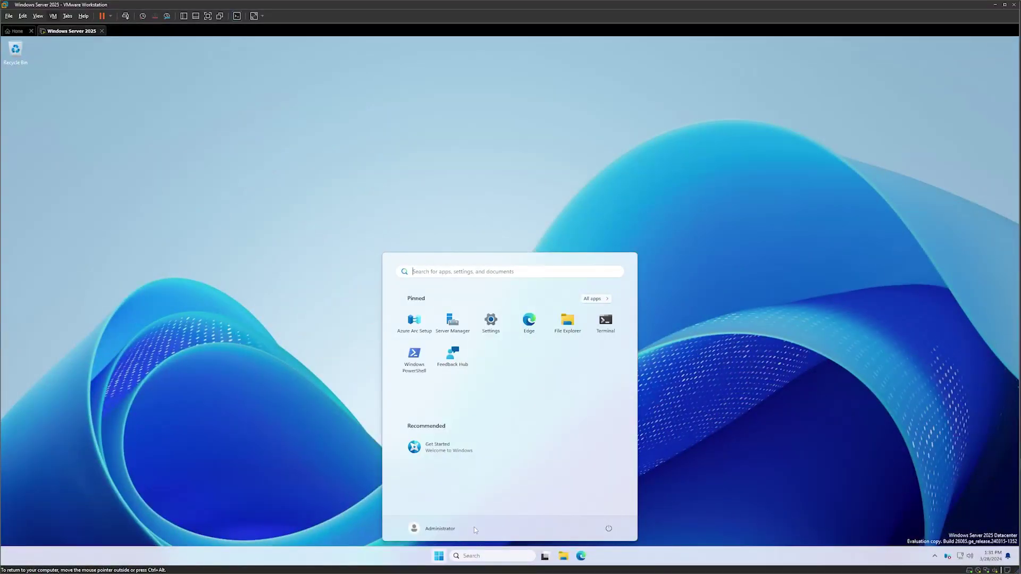
From Settings > About > Advanced system settings, apply 'Adjust for best appearance' in the Server's Performance Options.
{"action": "left_click", "coordinate": [490, 329]}
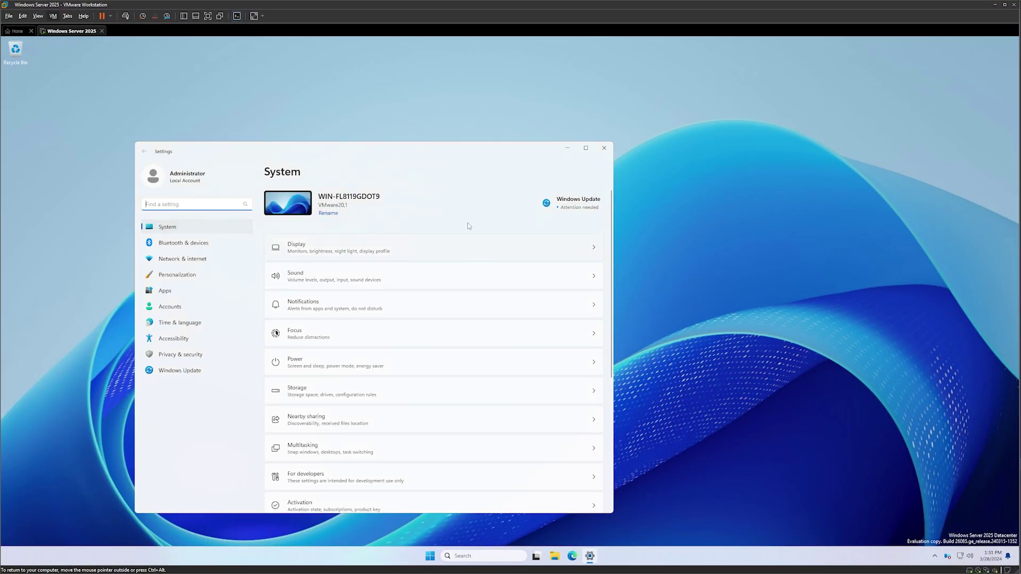
{"action": "scroll", "coordinate": [408, 388], "scroll_direction": "down", "scroll_amount": 5}
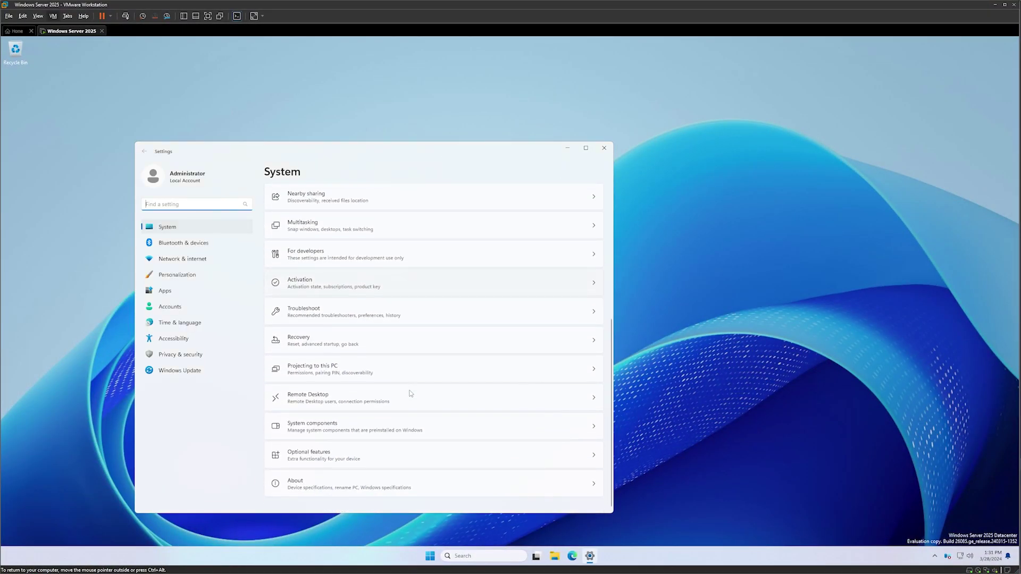
{"action": "left_click", "coordinate": [391, 484]}
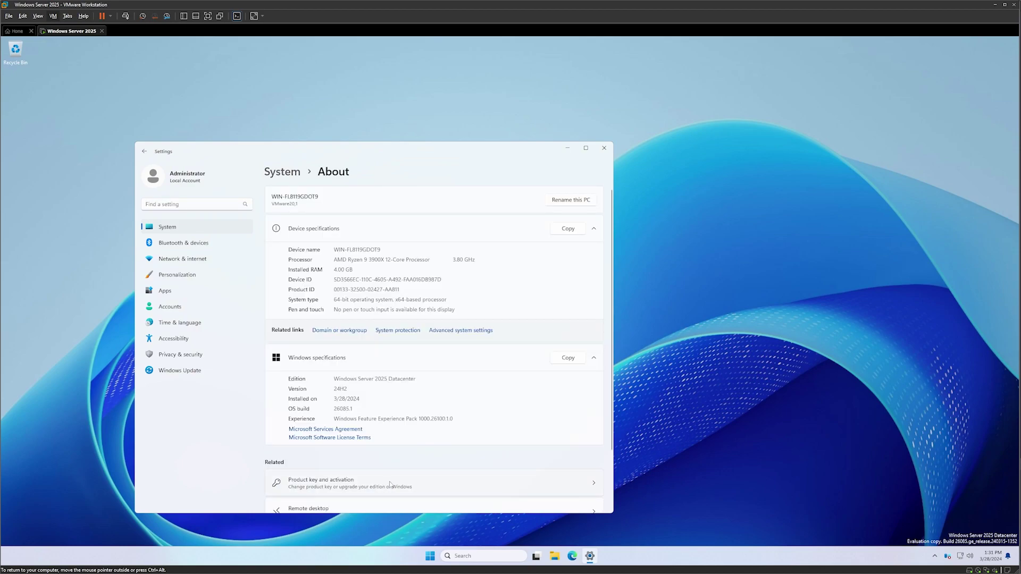
{"action": "left_click", "coordinate": [478, 331]}
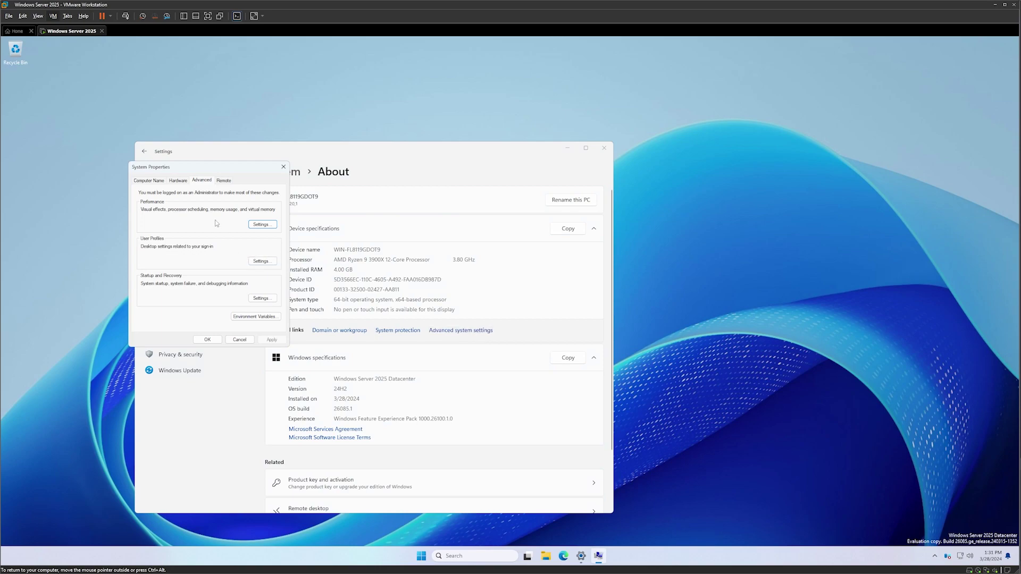
{"action": "left_click", "coordinate": [262, 225]}
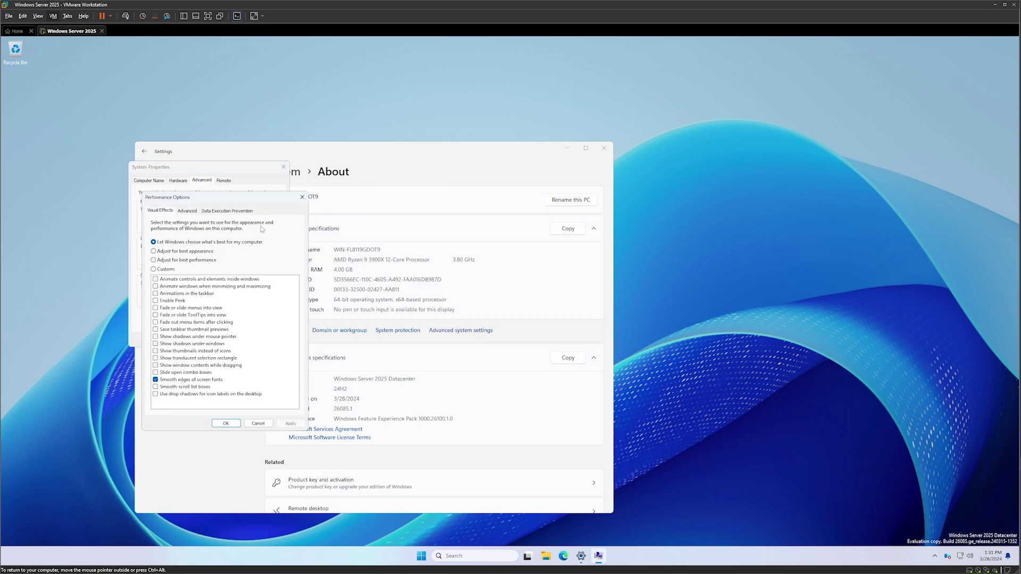
{"action": "left_click", "coordinate": [213, 254]}
{"action": "left_click", "coordinate": [291, 424]}
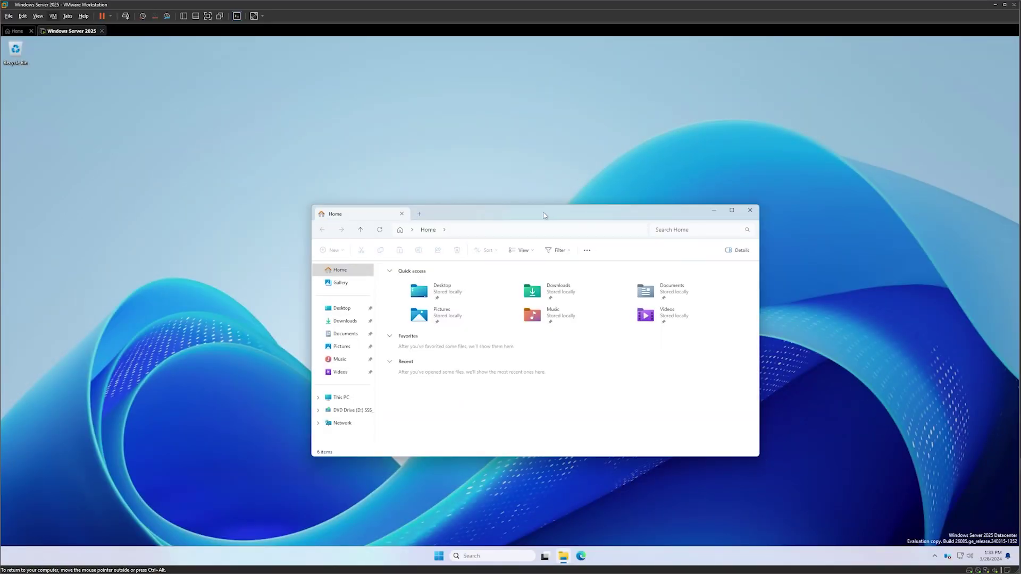
{"action": "left_click_drag", "start_coordinate": [559, 216], "coordinate": [512, 228]}
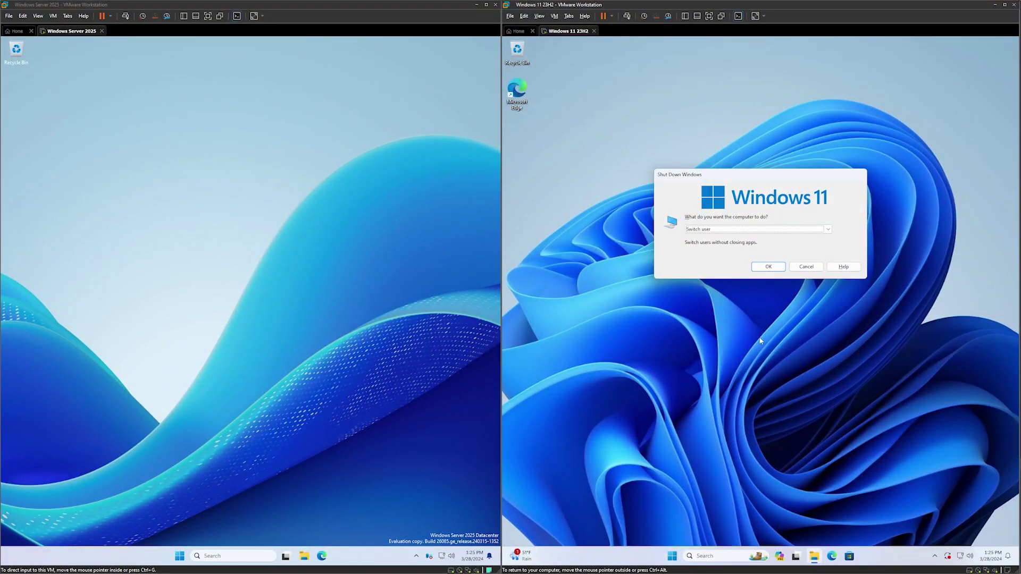
Open and cancel the Alt+F4 Shut Down Windows dialogs in both VMs, then reopen them and expand the Server's action list.
{"action": "left_click", "coordinate": [229, 342]}
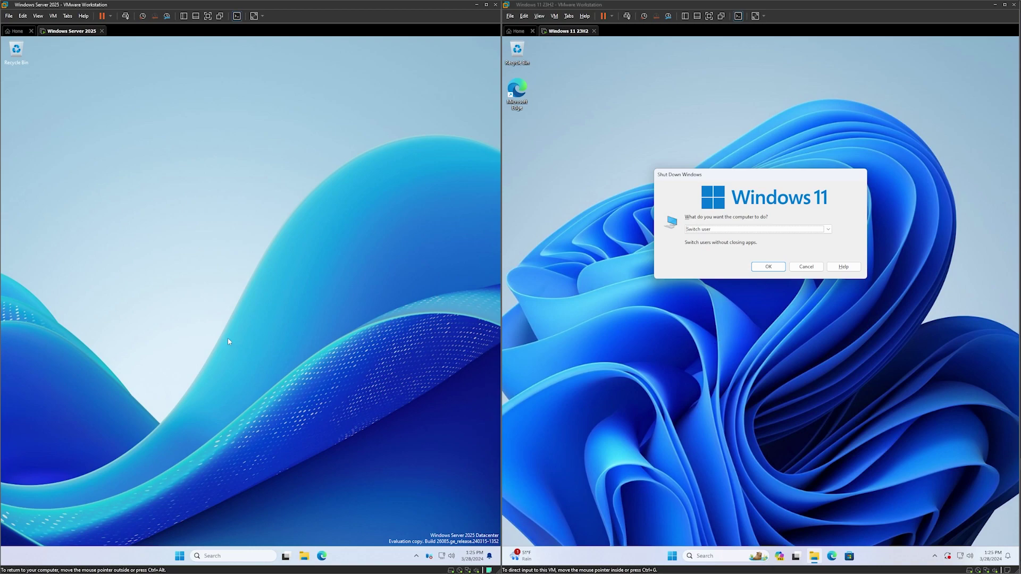
{"action": "key", "text": "alt+F4"}
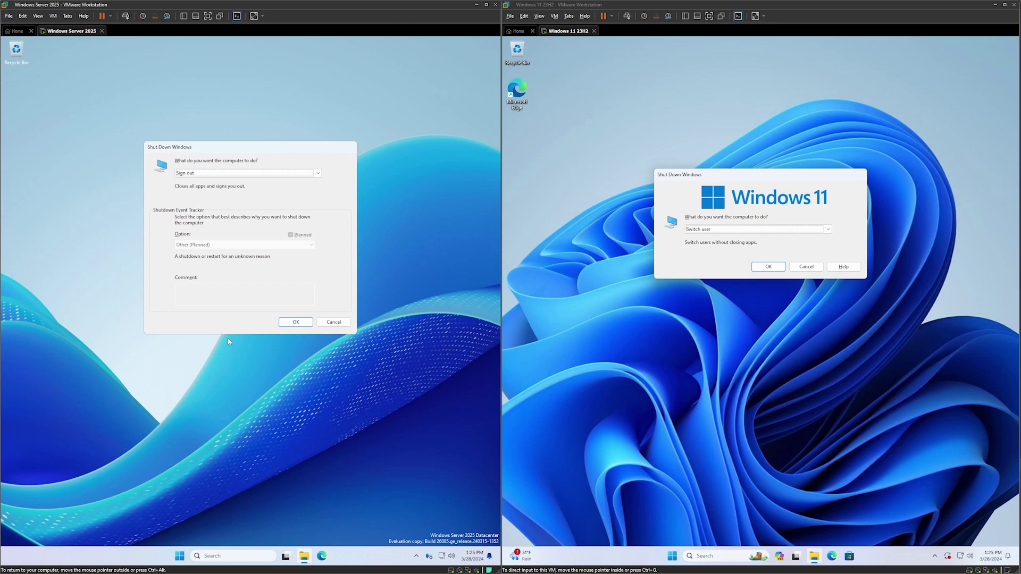
{"action": "left_click", "coordinate": [333, 321]}
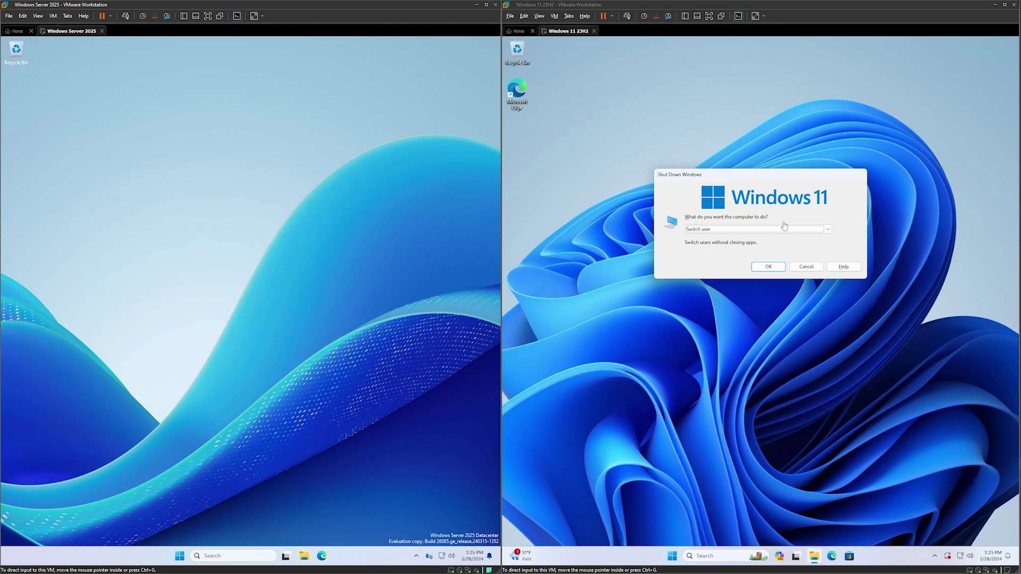
{"action": "left_click", "coordinate": [806, 267]}
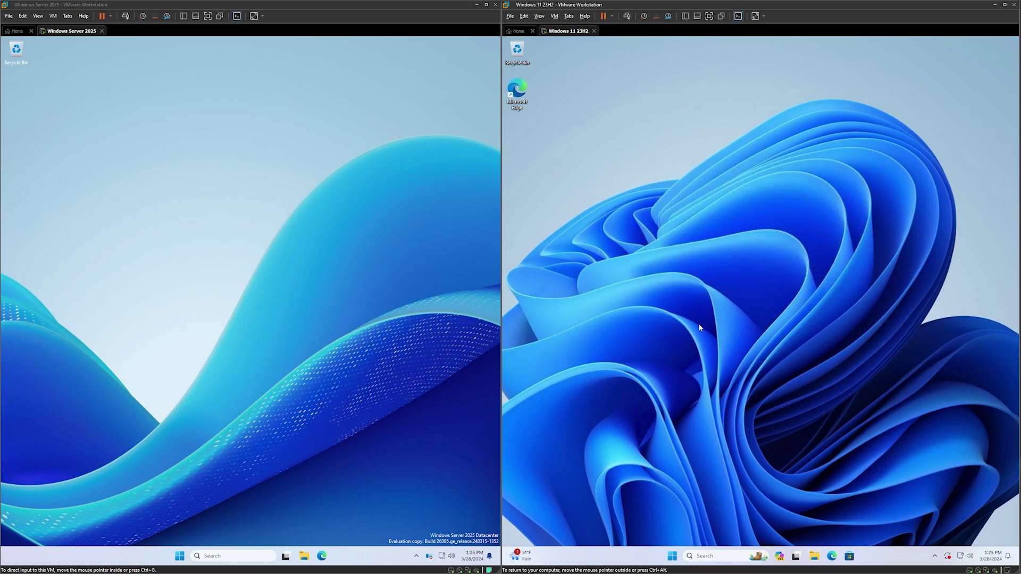
{"action": "key", "text": "alt+F4"}
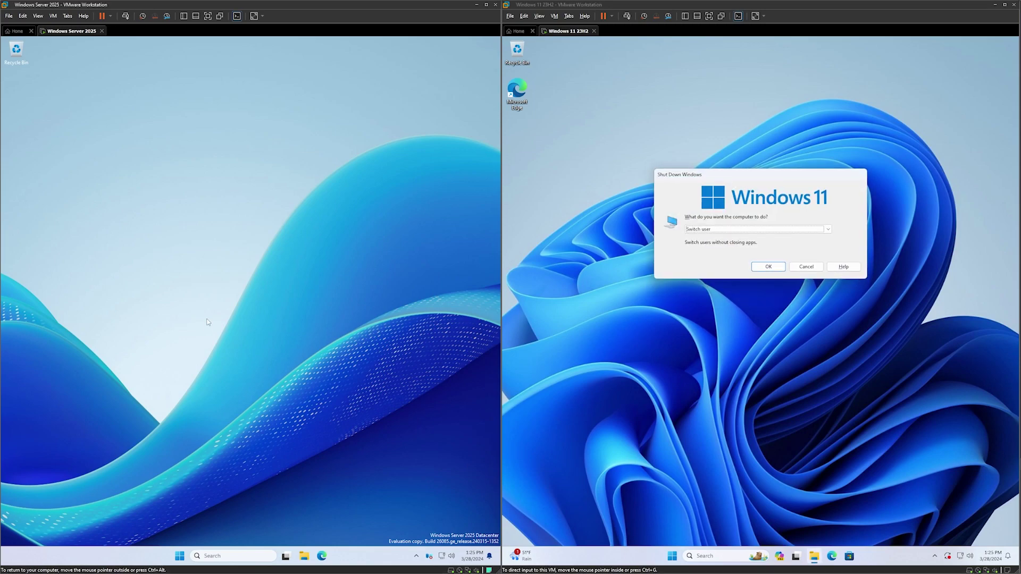
{"action": "key", "text": "alt+F4"}
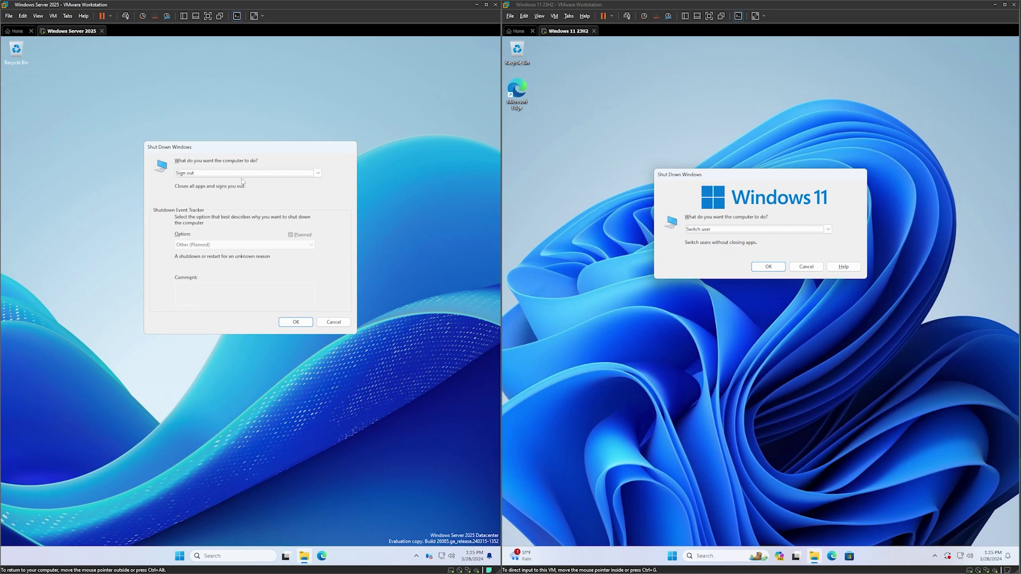
{"action": "left_click", "coordinate": [245, 174]}
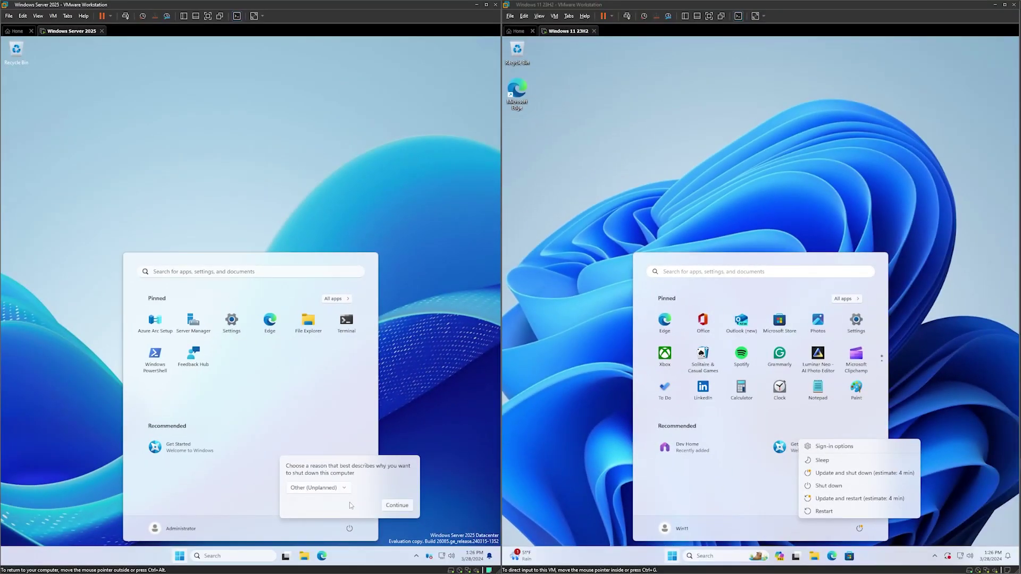
Browse the Server's list of shutdown reasons, then dismiss the shutdown-reason prompt.
{"action": "left_click", "coordinate": [342, 488]}
{"action": "scroll", "coordinate": [345, 495], "scroll_direction": "down", "scroll_amount": 2}
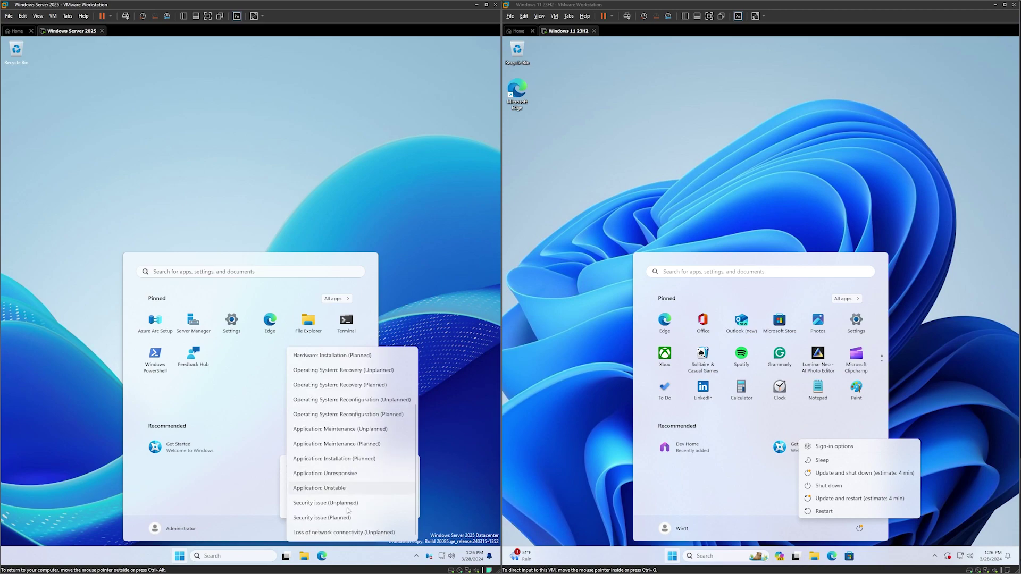
{"action": "scroll", "coordinate": [350, 532], "scroll_direction": "up", "scroll_amount": 2}
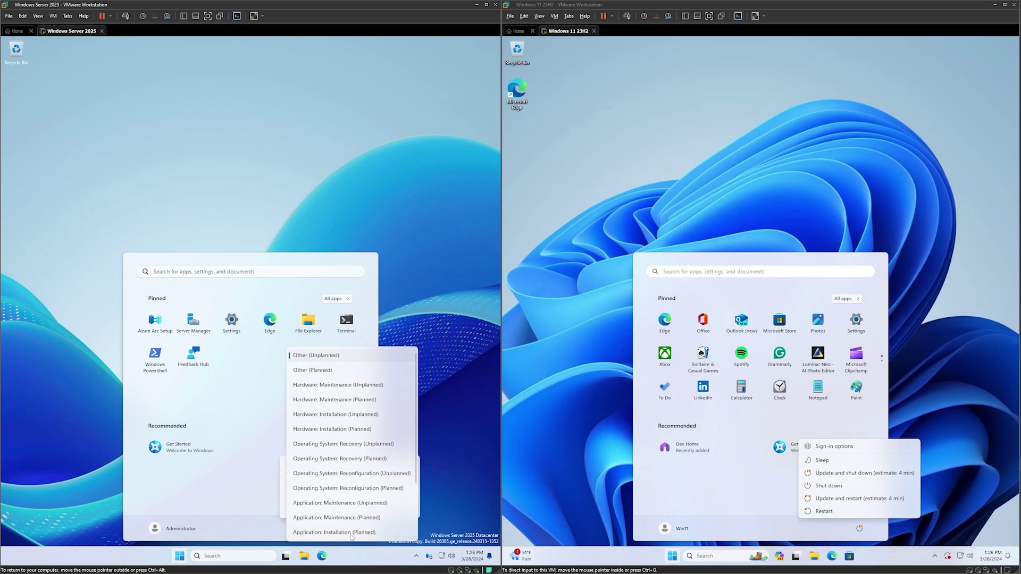
{"action": "scroll", "coordinate": [367, 384], "scroll_direction": "down", "scroll_amount": 2}
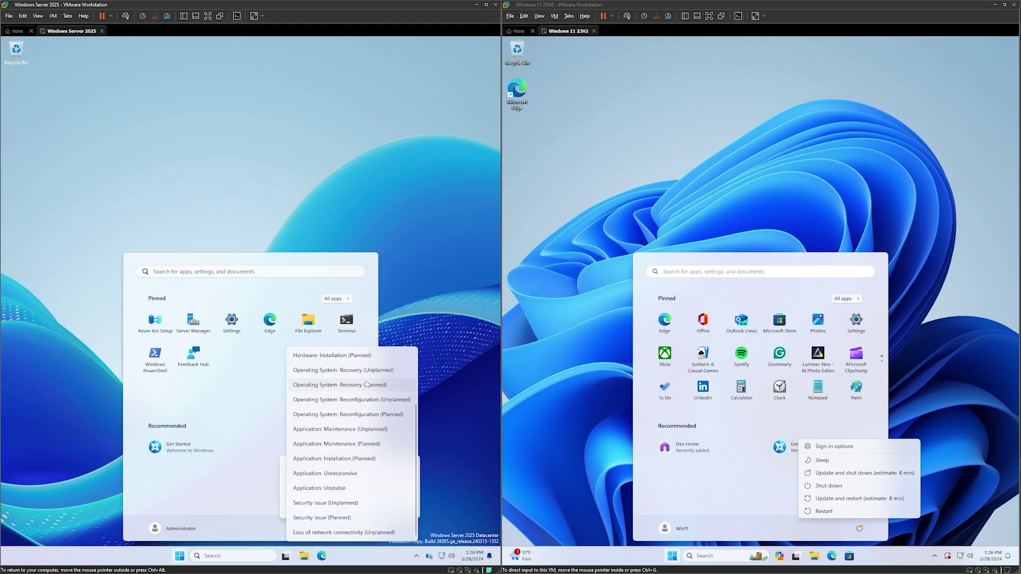
{"action": "left_click", "coordinate": [408, 320]}
{"action": "key", "text": "Escape"}
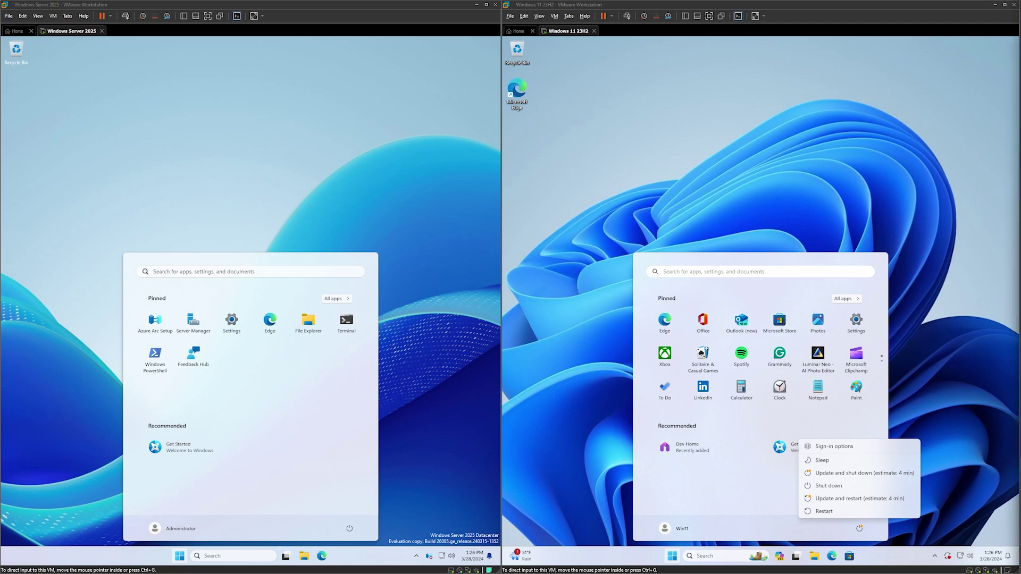
Shut down the Windows Server 2025 VM from Start > Power and confirm the shutdown reason.
{"action": "left_click", "coordinate": [349, 528]}
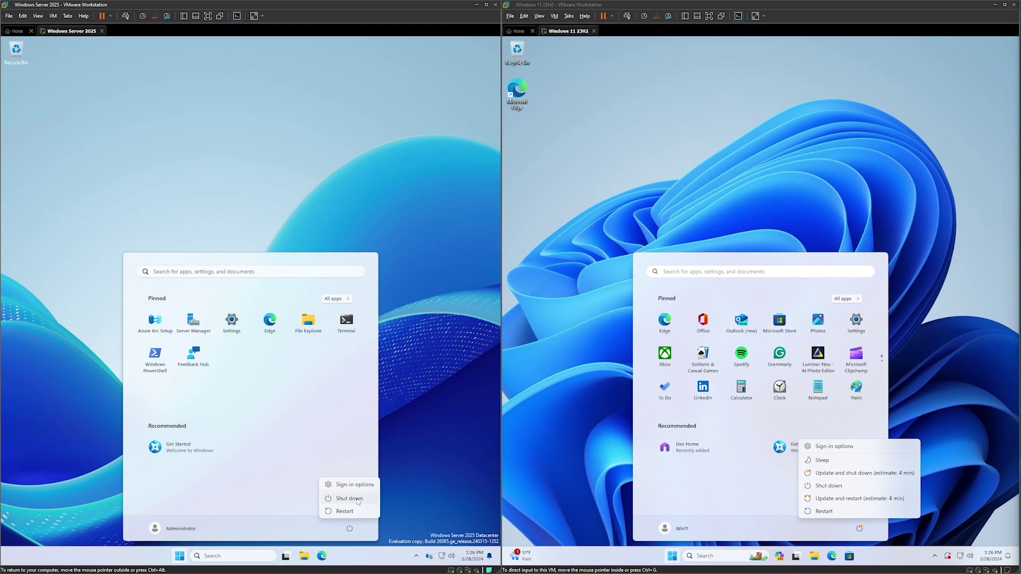
{"action": "left_click", "coordinate": [346, 512]}
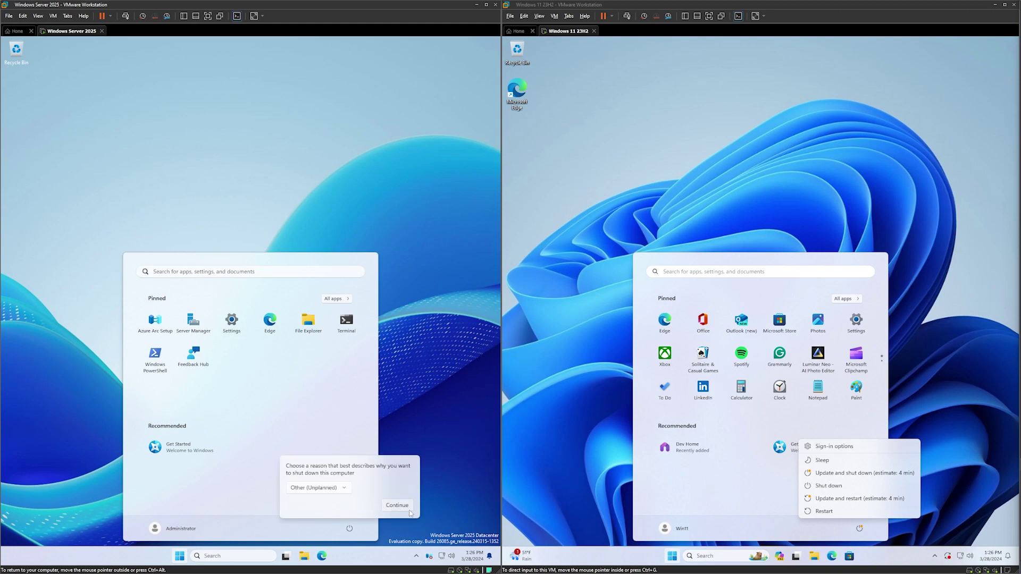
{"action": "left_click", "coordinate": [399, 506]}
Accept the default language settings in both the Server and Windows 11 setups.
{"action": "left_click", "coordinate": [828, 486]}
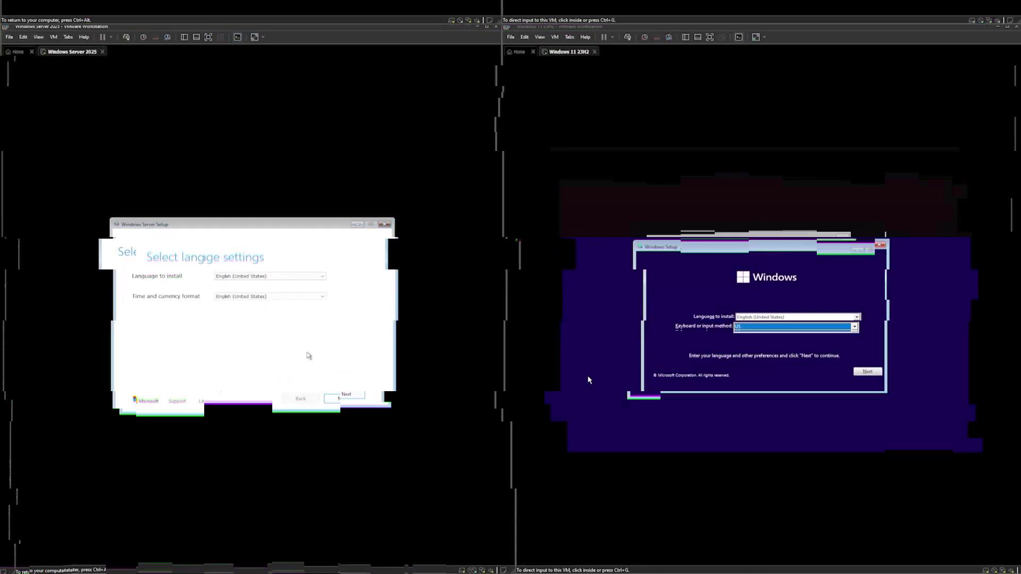
{"action": "left_click", "coordinate": [356, 395]}
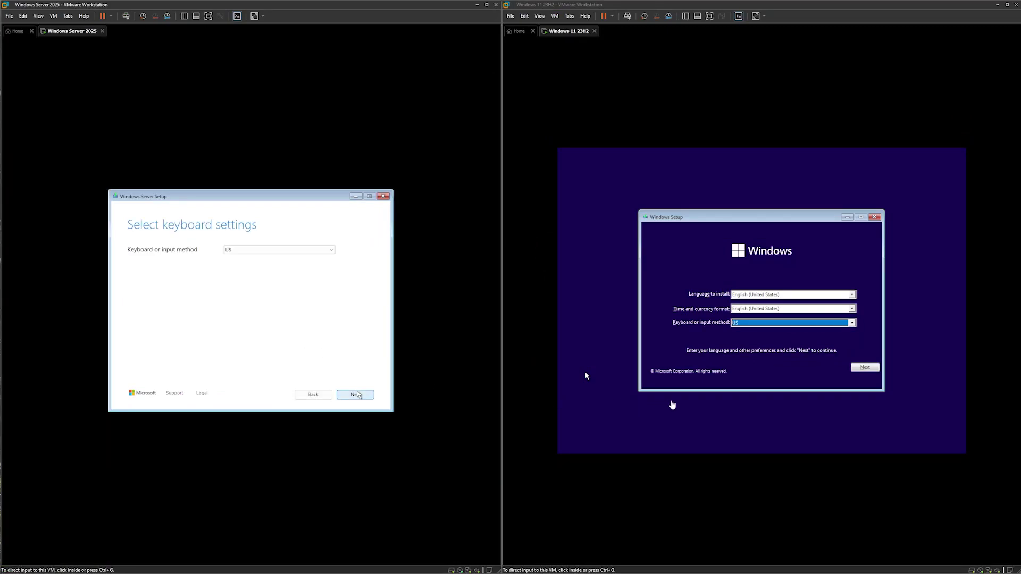
{"action": "left_click", "coordinate": [877, 371]}
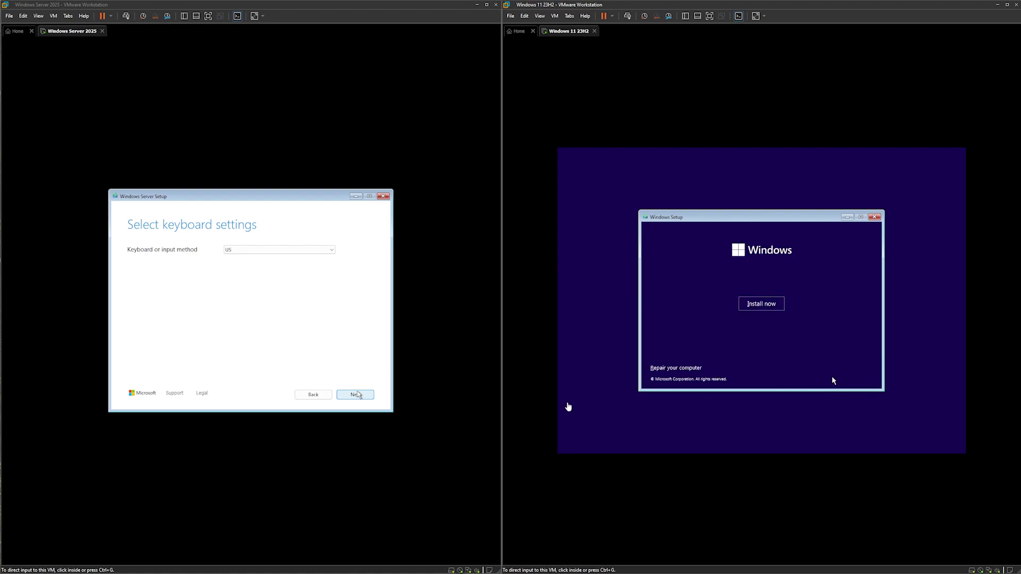
In Server setup, accept the US keyboard and agree that everything will be deleted for a fresh install.
{"action": "left_click", "coordinate": [371, 371]}
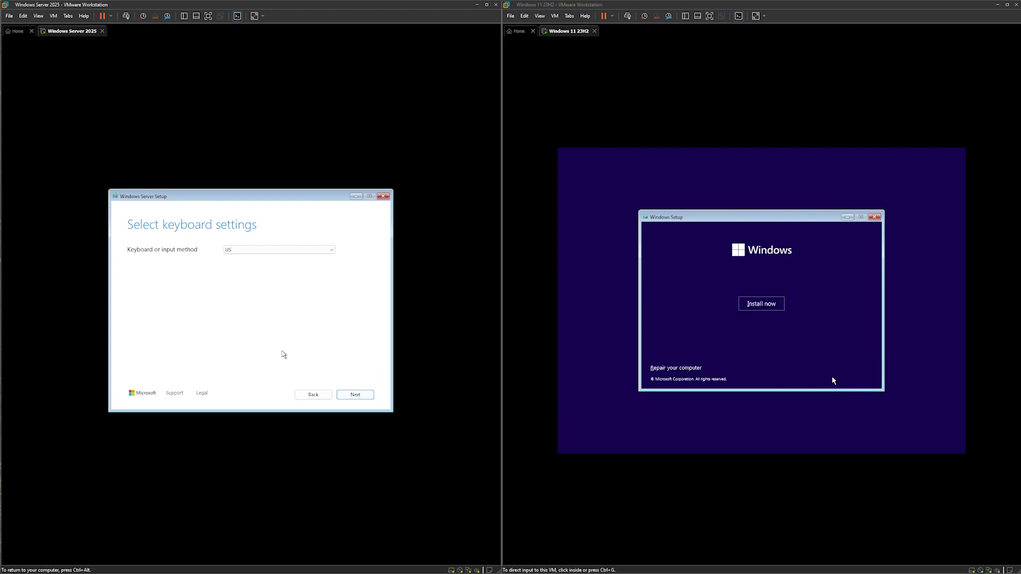
{"action": "left_click", "coordinate": [367, 398]}
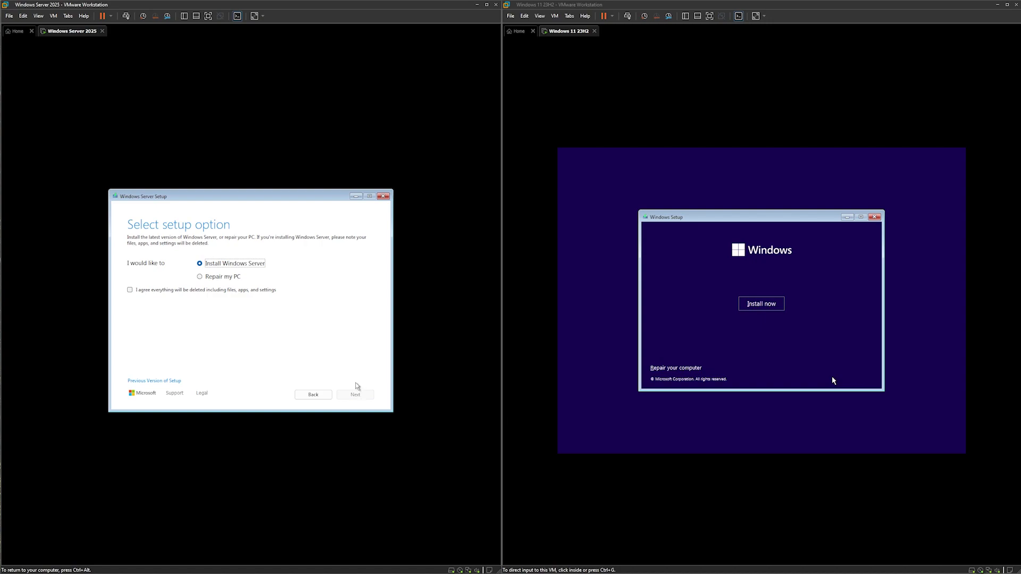
{"action": "left_click", "coordinate": [153, 291]}
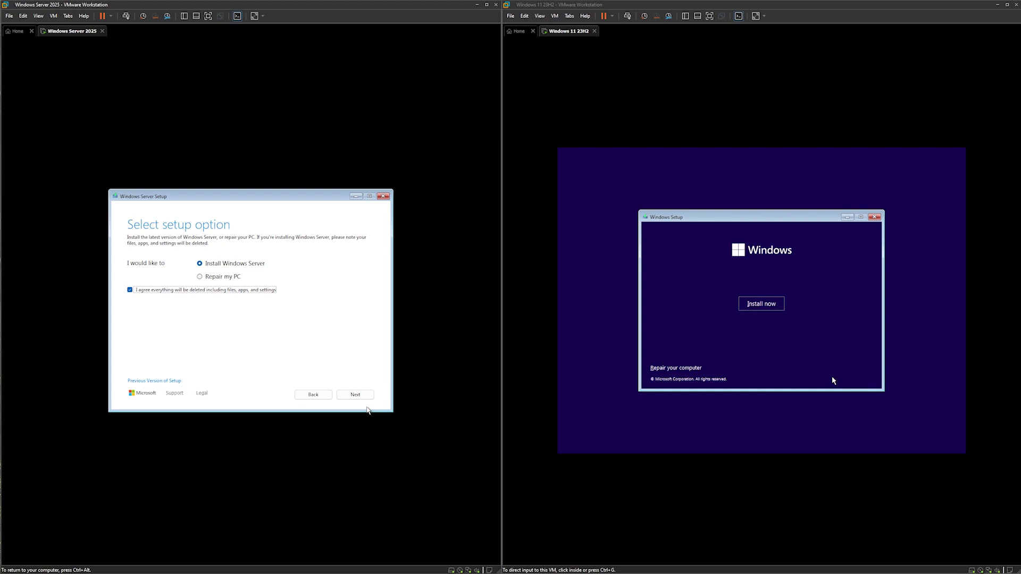
{"action": "left_click", "coordinate": [367, 396]}
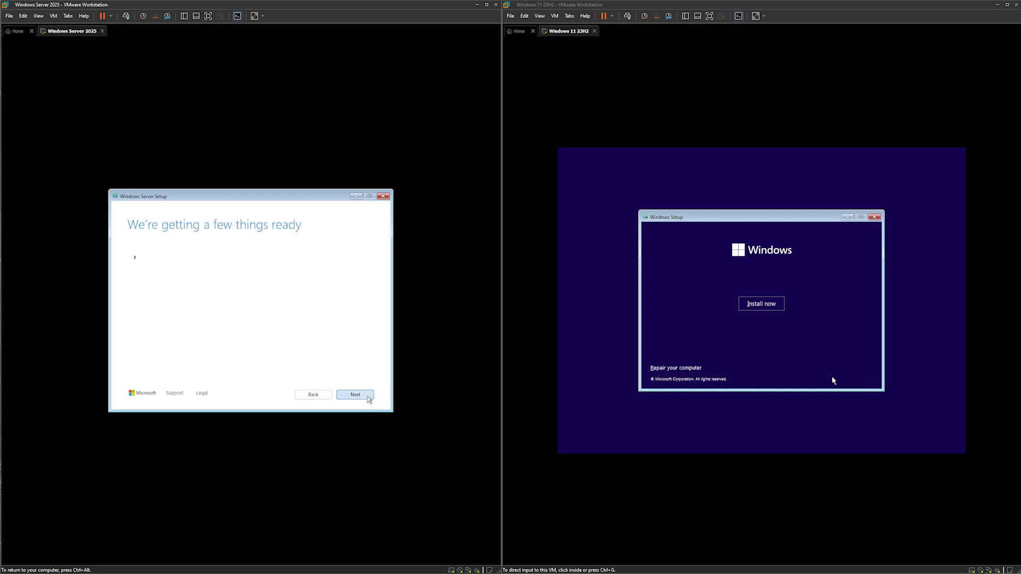
{"action": "key", "text": "ctrl+alt"}
Start both installations, choosing 'I don't have a product key' in Windows 11 and Server.
{"action": "left_click", "coordinate": [696, 342]}
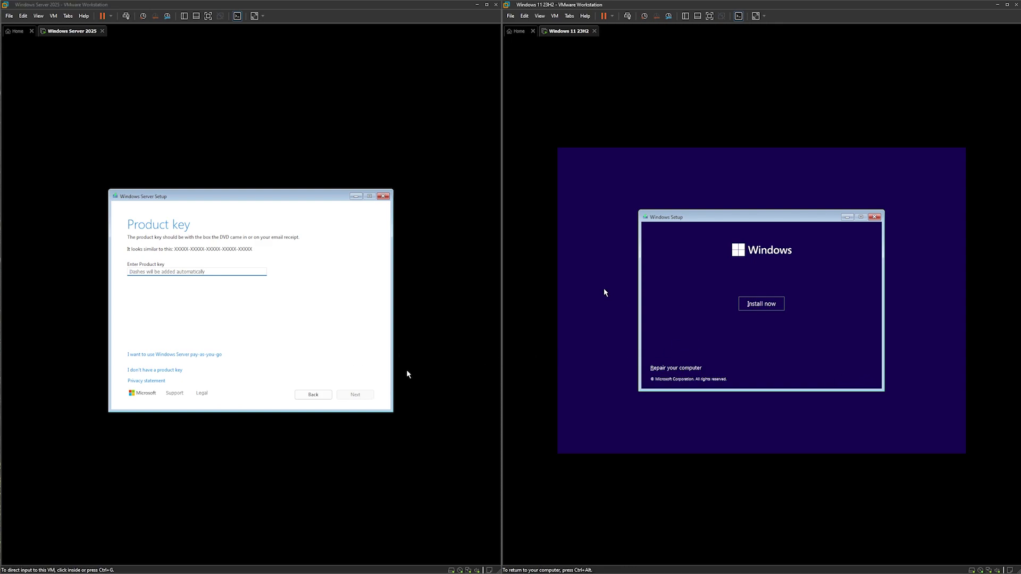
{"action": "left_click", "coordinate": [770, 309]}
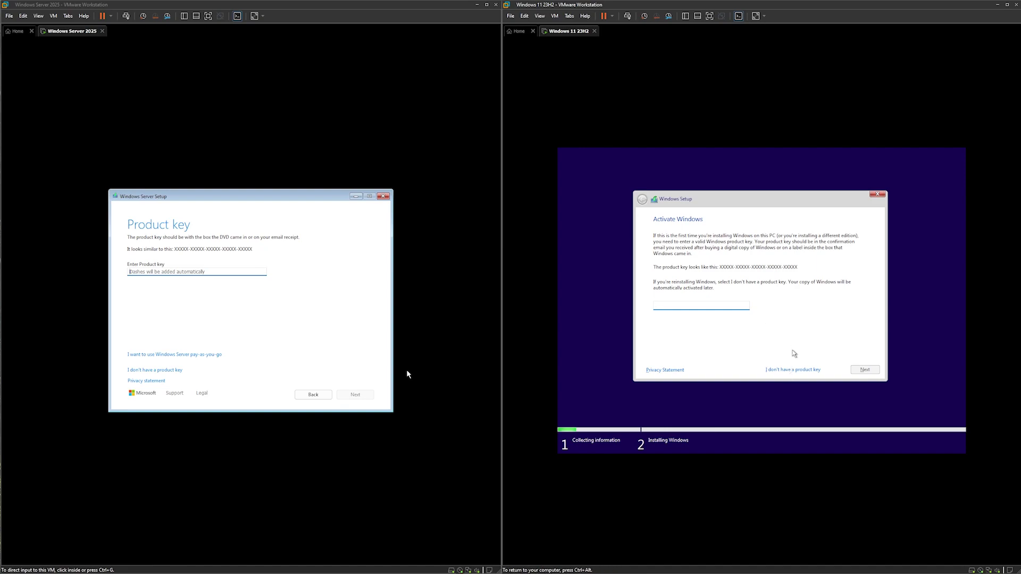
{"action": "left_click", "coordinate": [786, 370]}
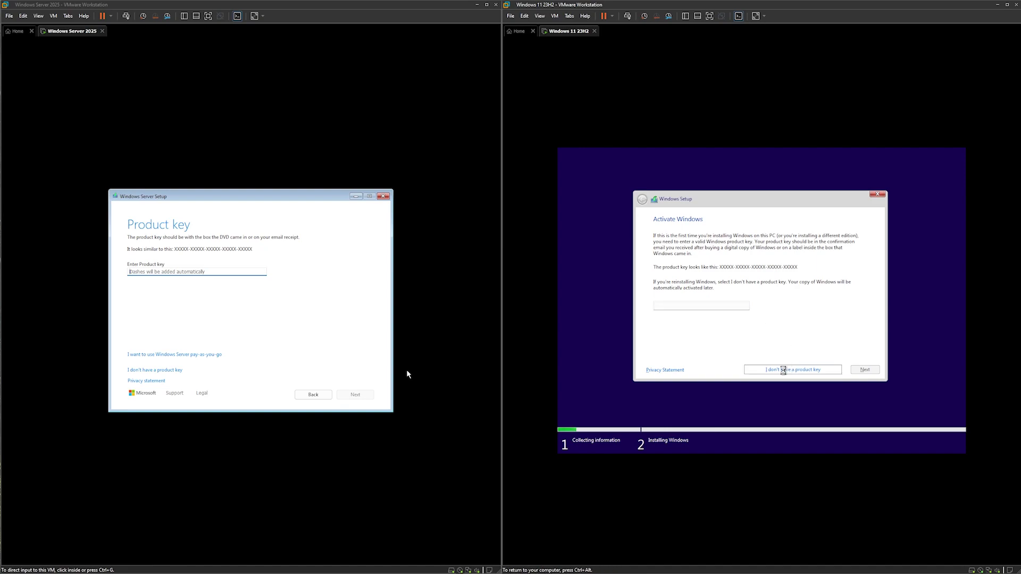
{"action": "key", "text": "ctrl+alt"}
{"action": "left_click", "coordinate": [407, 375]}
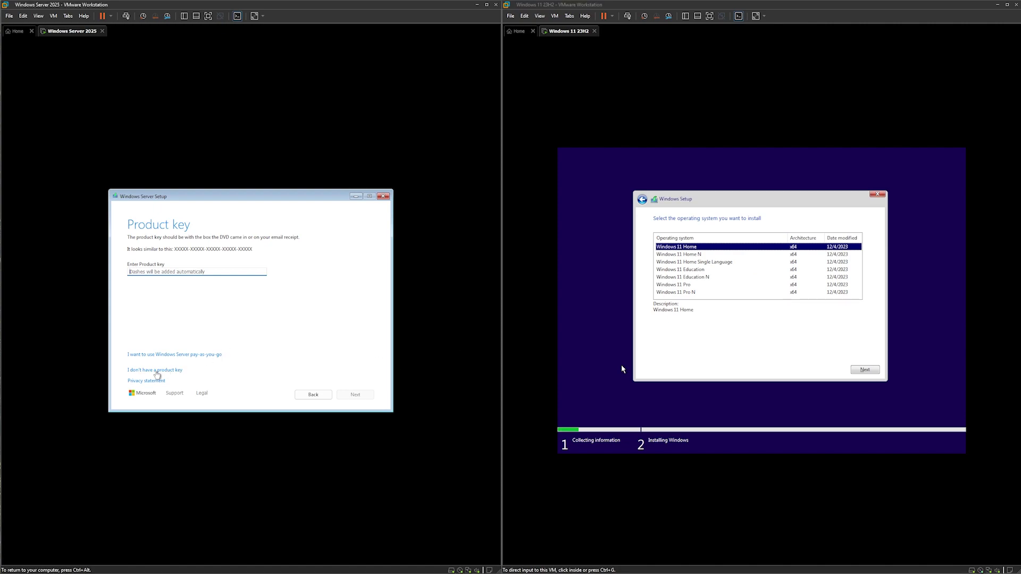
{"action": "left_click", "coordinate": [157, 372]}
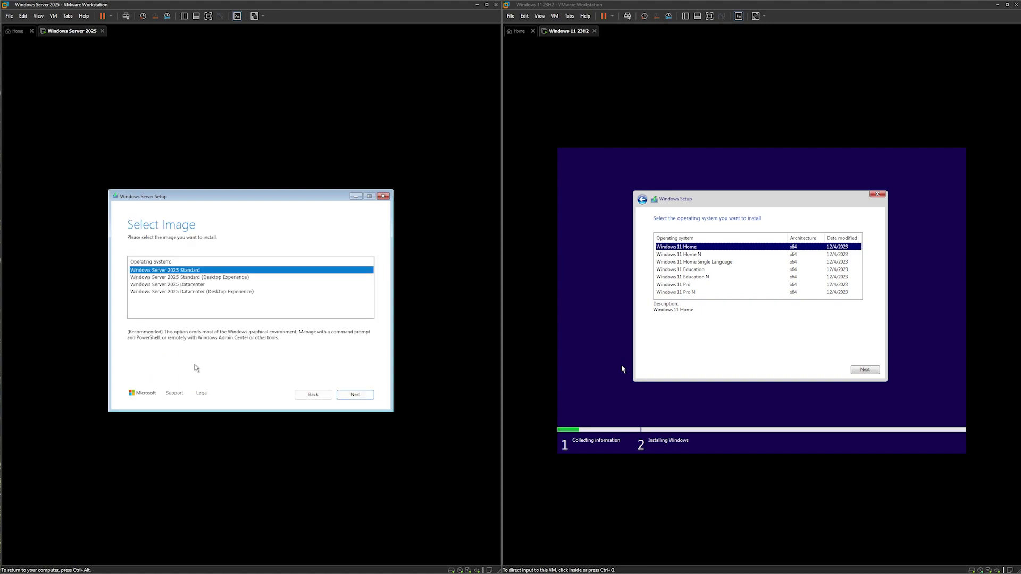
{"action": "key", "text": "ctrl+alt"}
Select Windows 11 Pro as the edition and confirm it.
{"action": "left_click", "coordinate": [622, 367]}
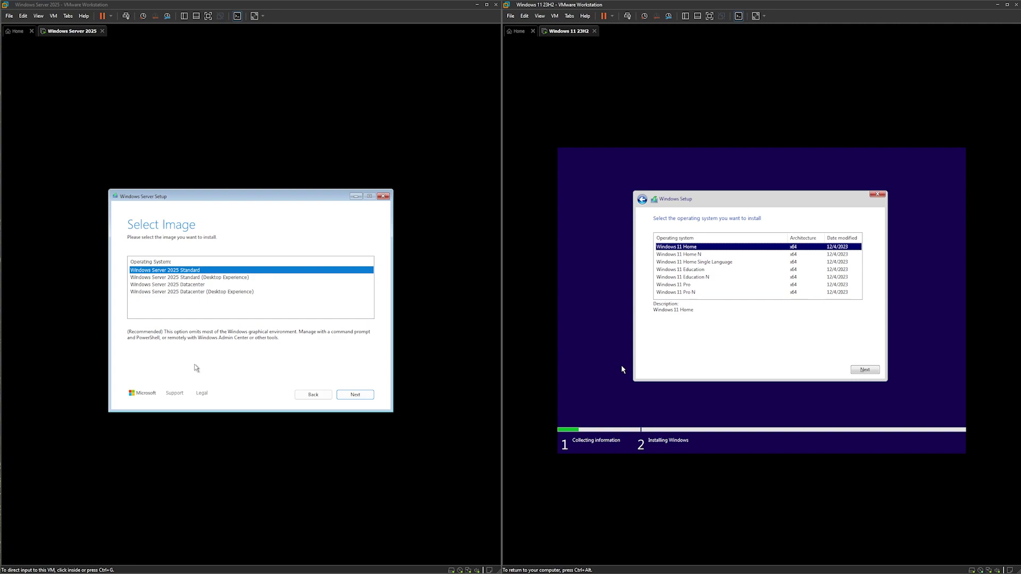
{"action": "left_click", "coordinate": [686, 285]}
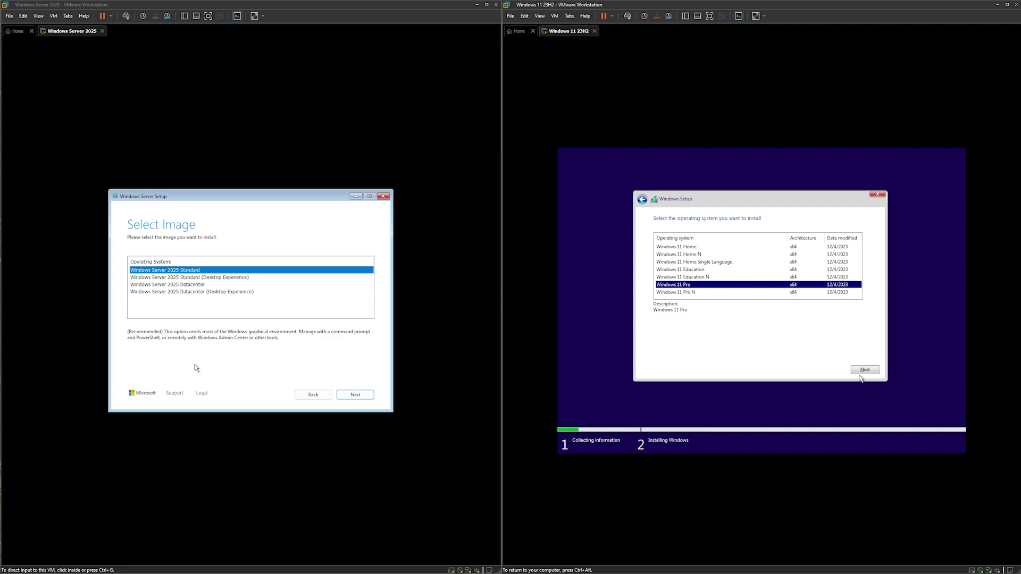
{"action": "left_click", "coordinate": [862, 372]}
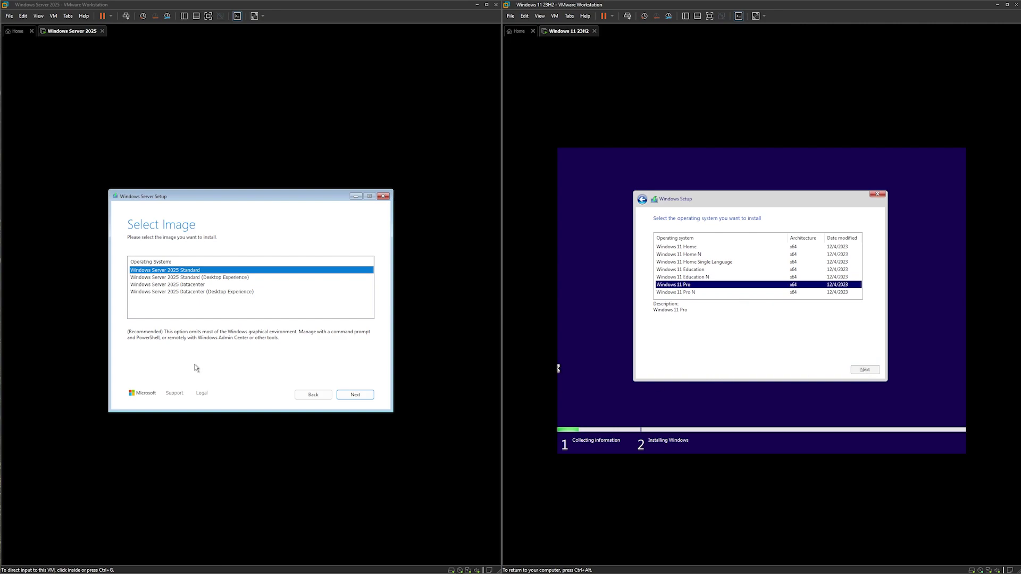
{"action": "left_click", "coordinate": [348, 340]}
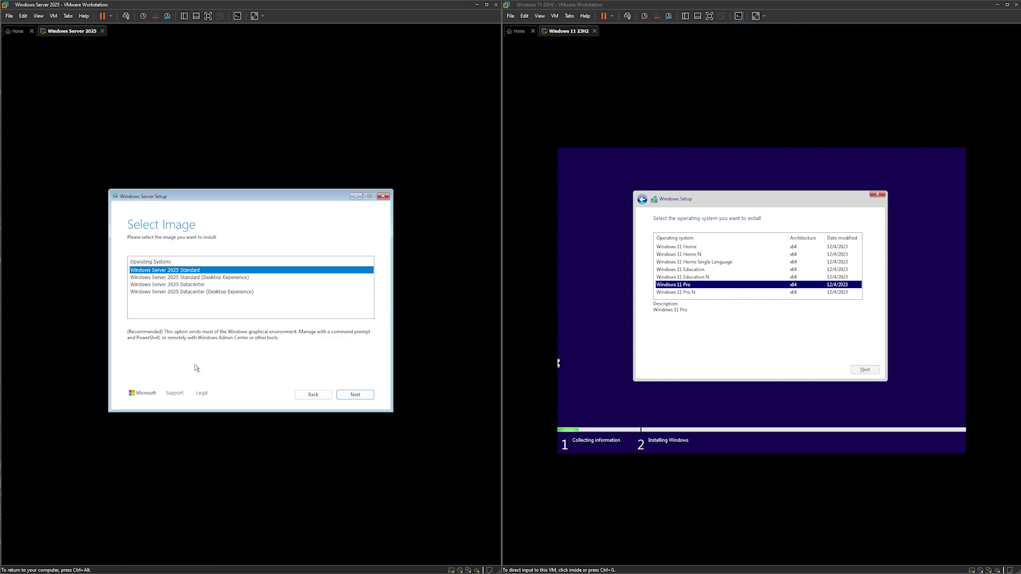
Choose Windows Server 2025 Datacenter (Desktop Experience) as the Server edition.
{"action": "left_click", "coordinate": [235, 292]}
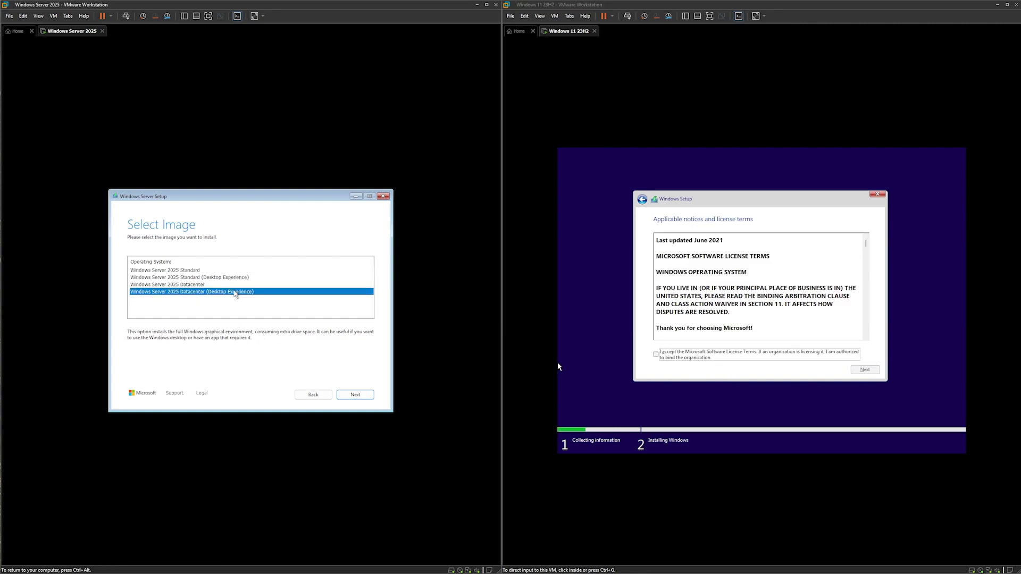
{"action": "left_click", "coordinate": [356, 394]}
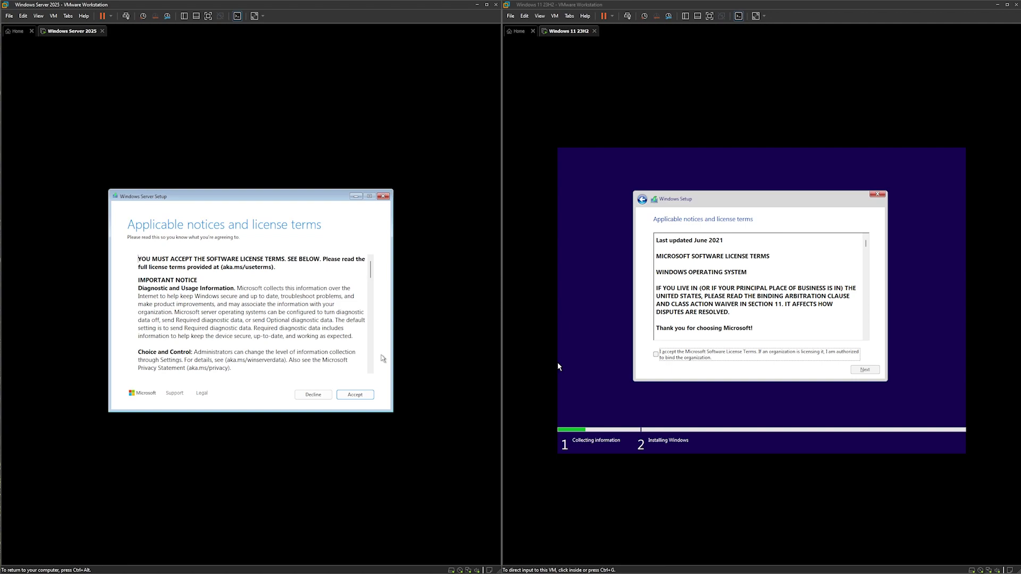
{"action": "key", "text": "ctrl+alt"}
Accept the license terms in both the Windows 11 and Windows Server setups.
{"action": "left_click", "coordinate": [519, 379]}
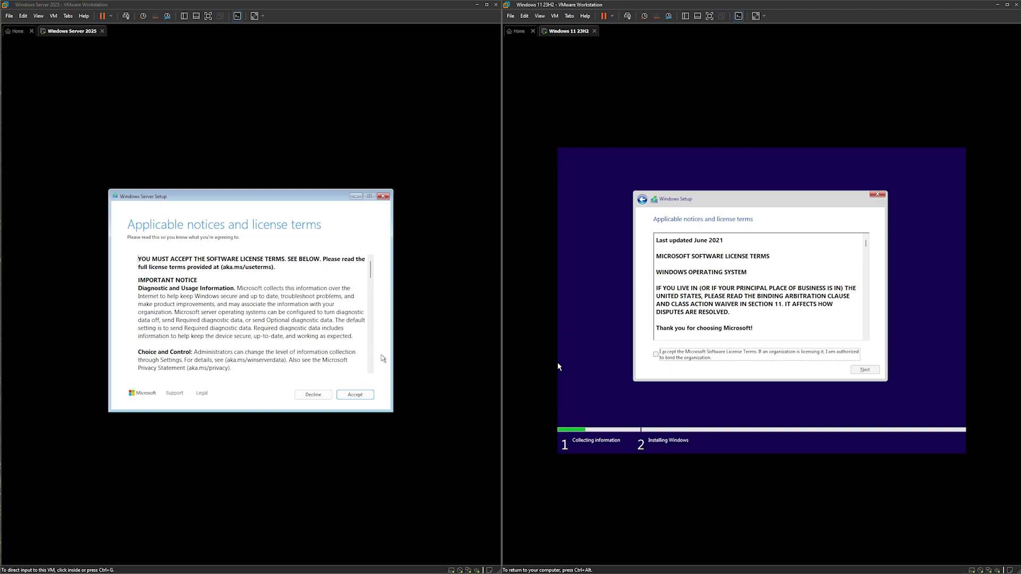
{"action": "left_click", "coordinate": [656, 355]}
{"action": "left_click", "coordinate": [872, 375]}
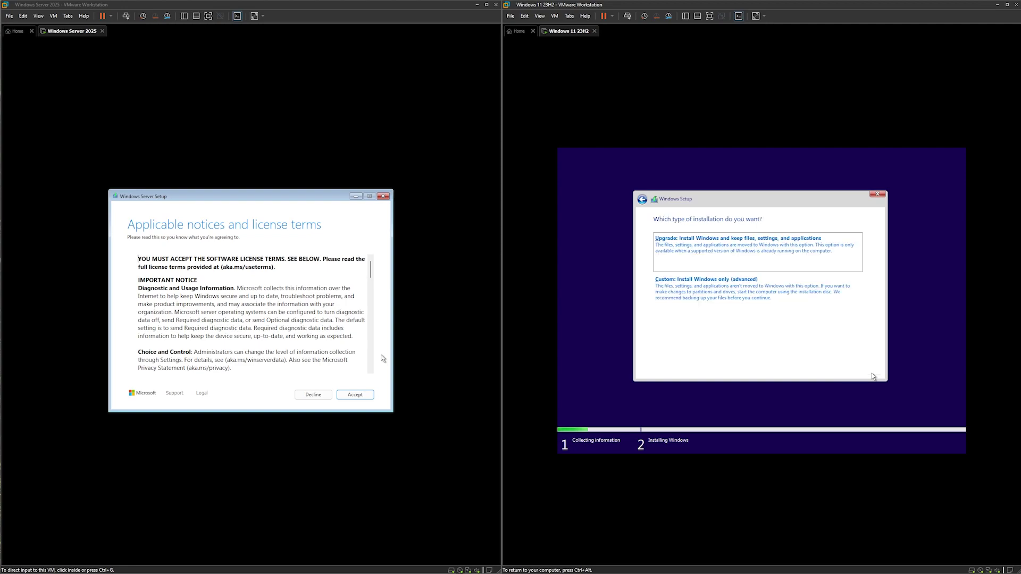
{"action": "left_click", "coordinate": [424, 363]}
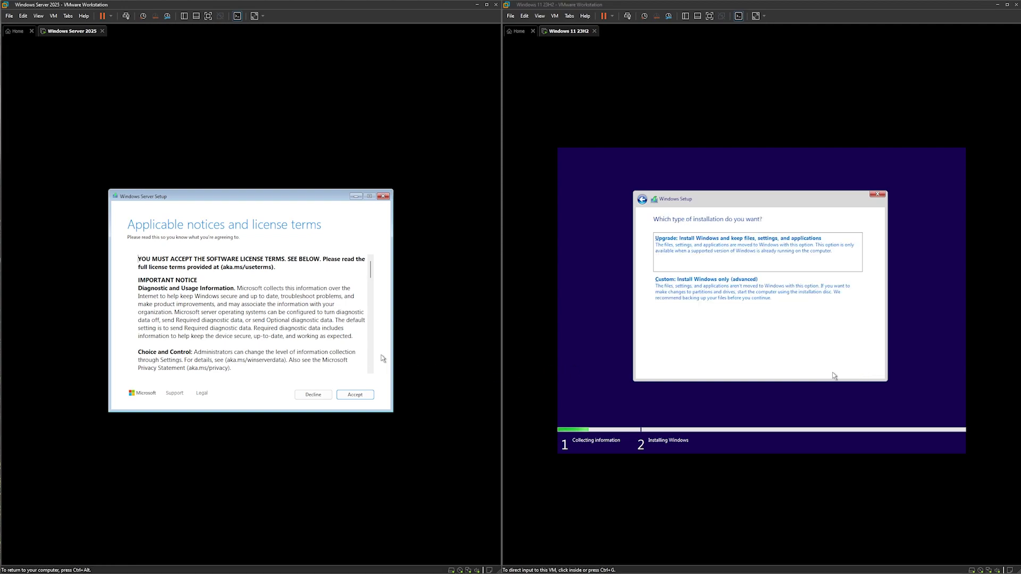
{"action": "left_click", "coordinate": [366, 395]}
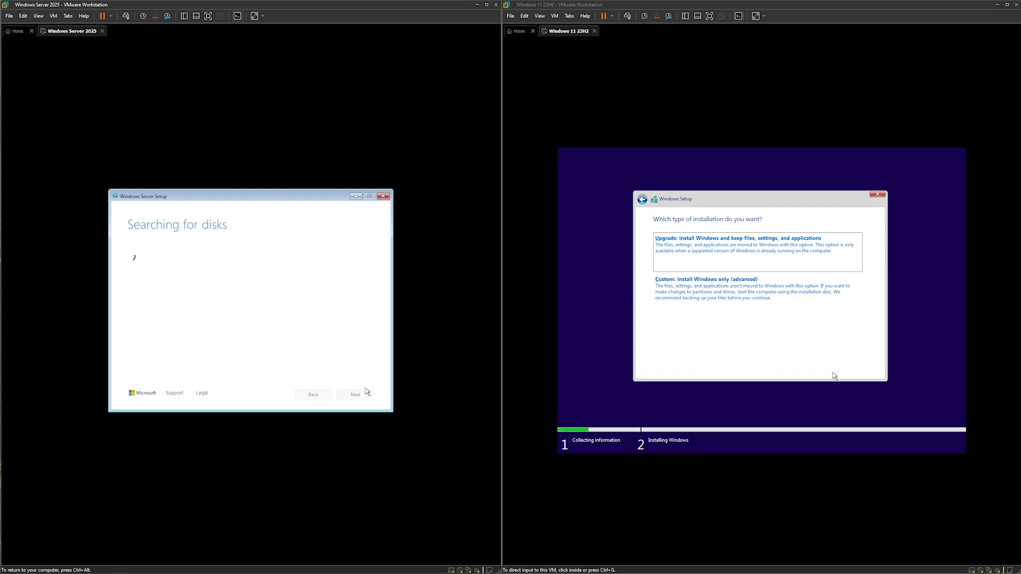
{"action": "key", "text": "ctrl+alt"}
Choose a custom clean install in Windows 11 and continue Server setup on the unallocated disk.
{"action": "left_click", "coordinate": [833, 375]}
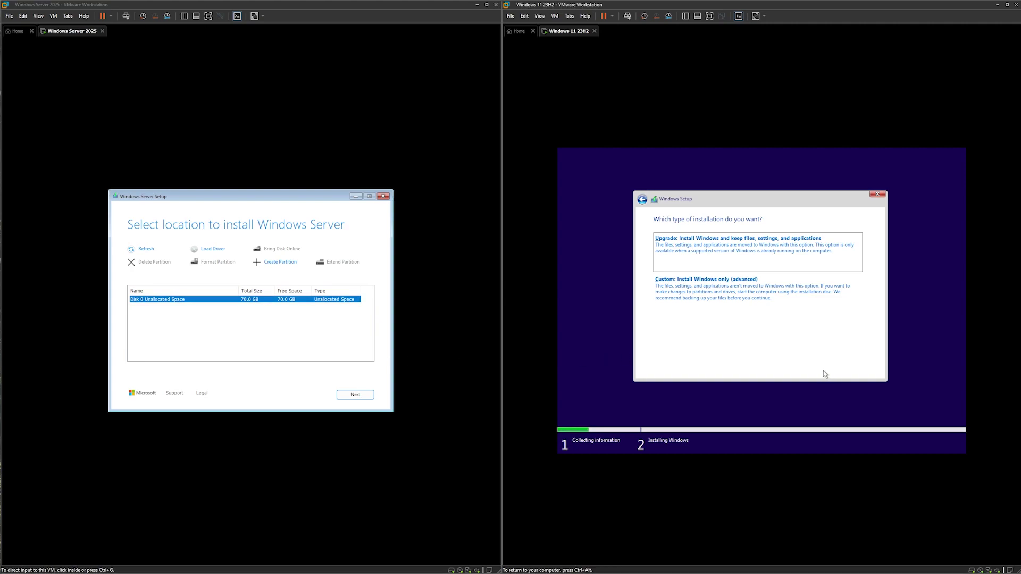
{"action": "left_click", "coordinate": [759, 299]}
{"action": "key", "text": "ctrl+alt"}
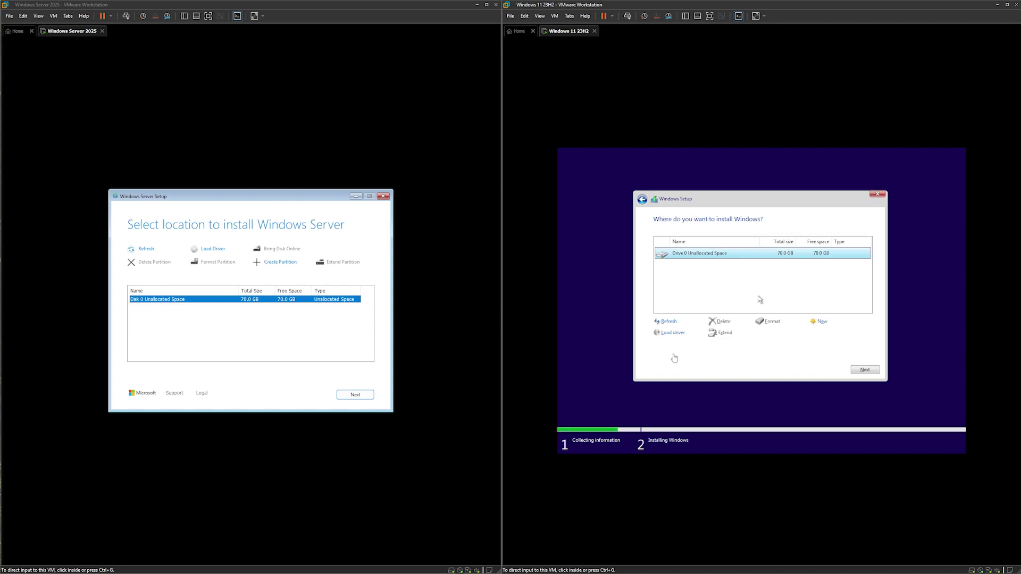
{"action": "left_click", "coordinate": [447, 340]}
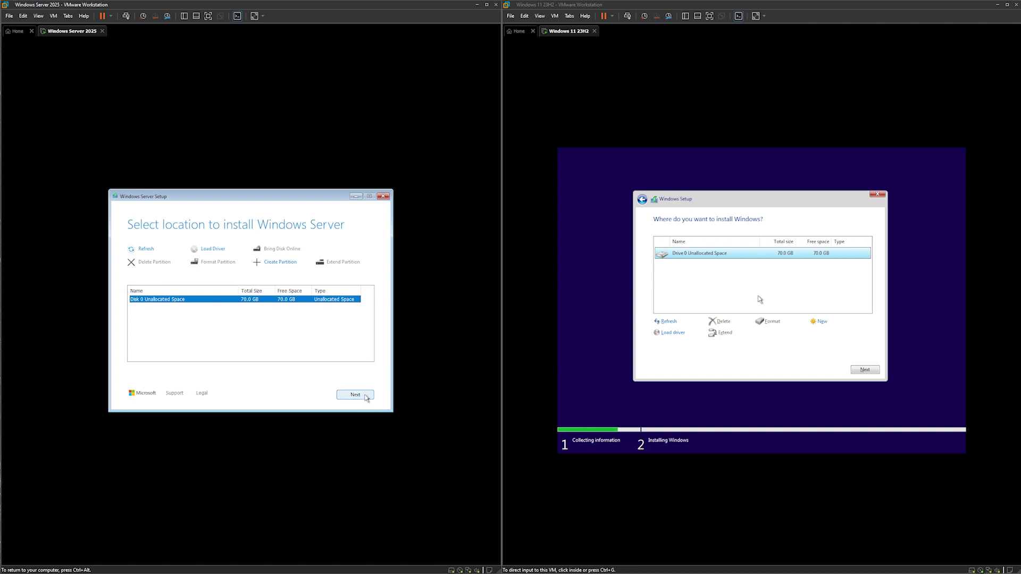
{"action": "left_click", "coordinate": [366, 398]}
{"action": "left_click", "coordinate": [794, 378]}
Install Windows 11 on the unallocated drive and start the Windows Server installation.
{"action": "left_click", "coordinate": [866, 370]}
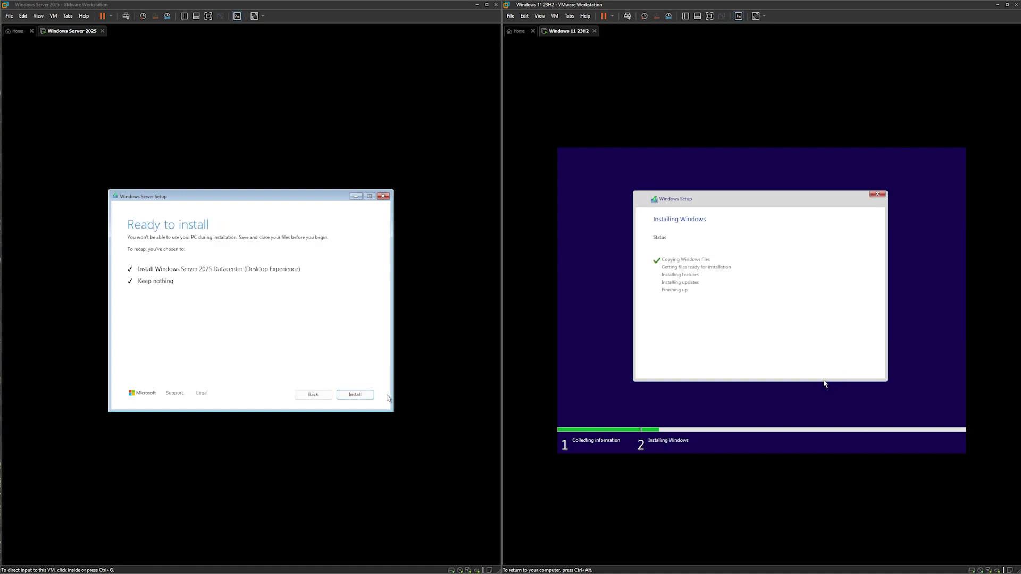
{"action": "key", "text": "ctrl+alt"}
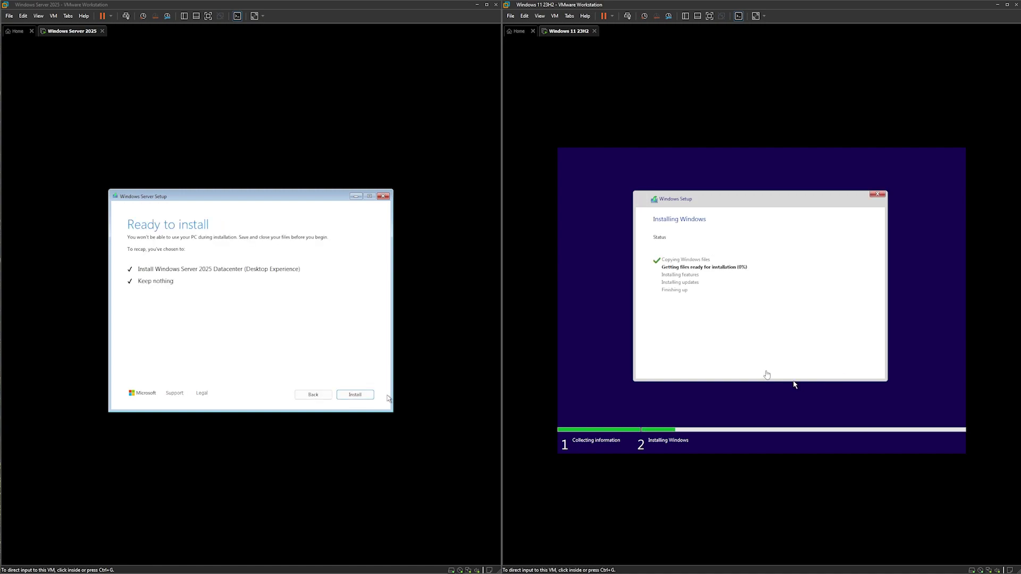
{"action": "left_click", "coordinate": [397, 334]}
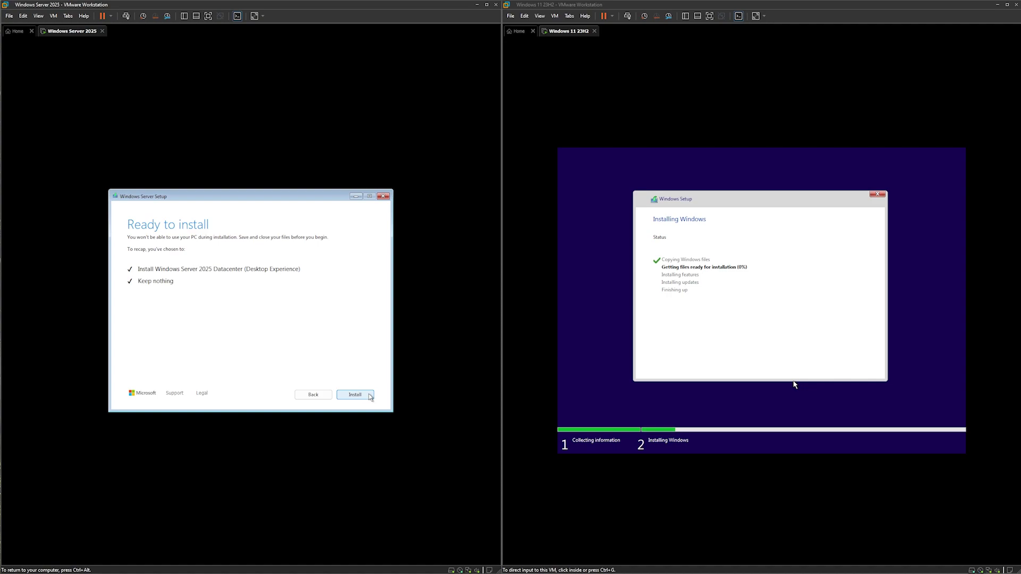
{"action": "left_click", "coordinate": [370, 396]}
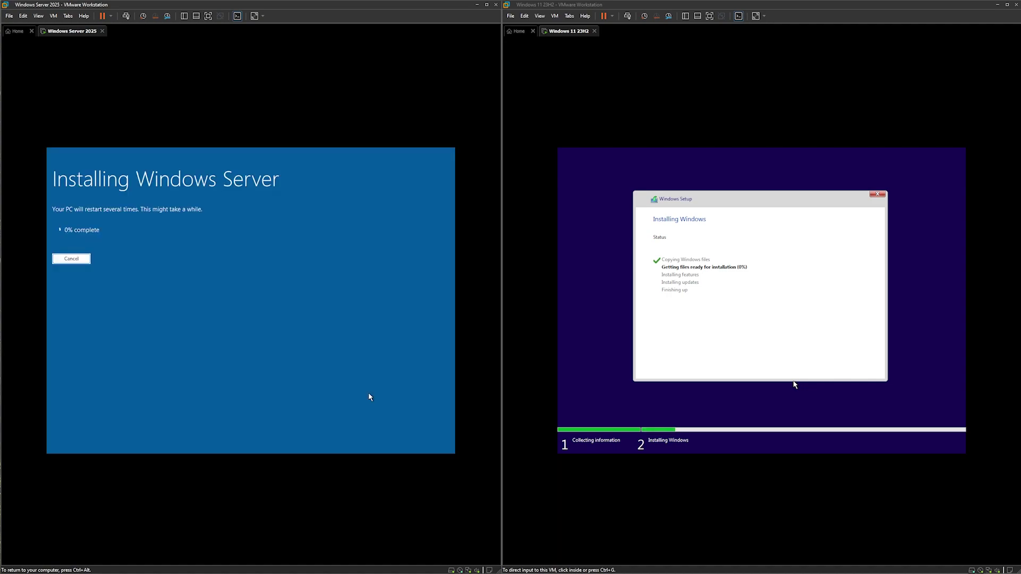
{"action": "key", "text": "ctrl+alt"}
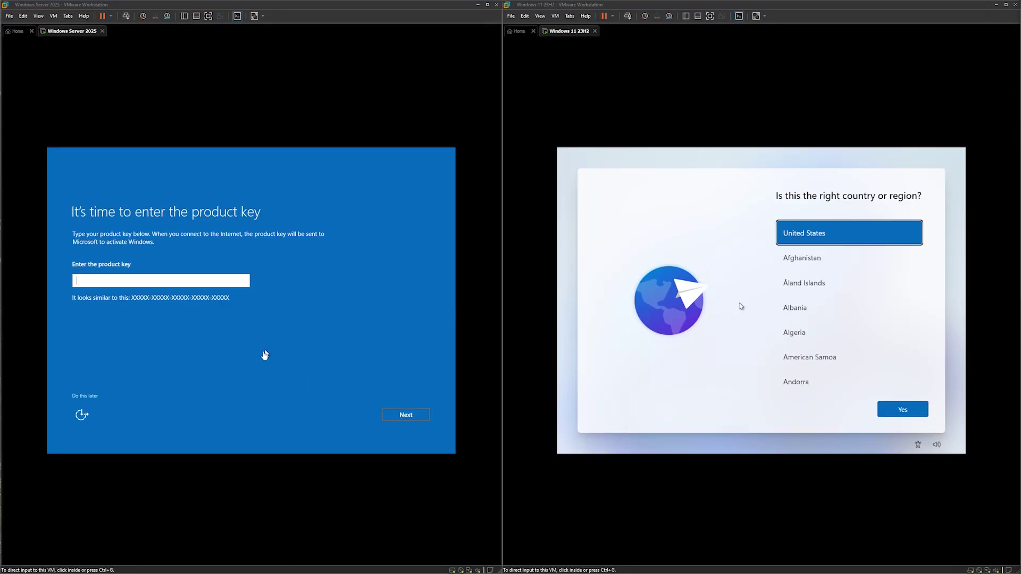
{"action": "left_click", "coordinate": [265, 354]}
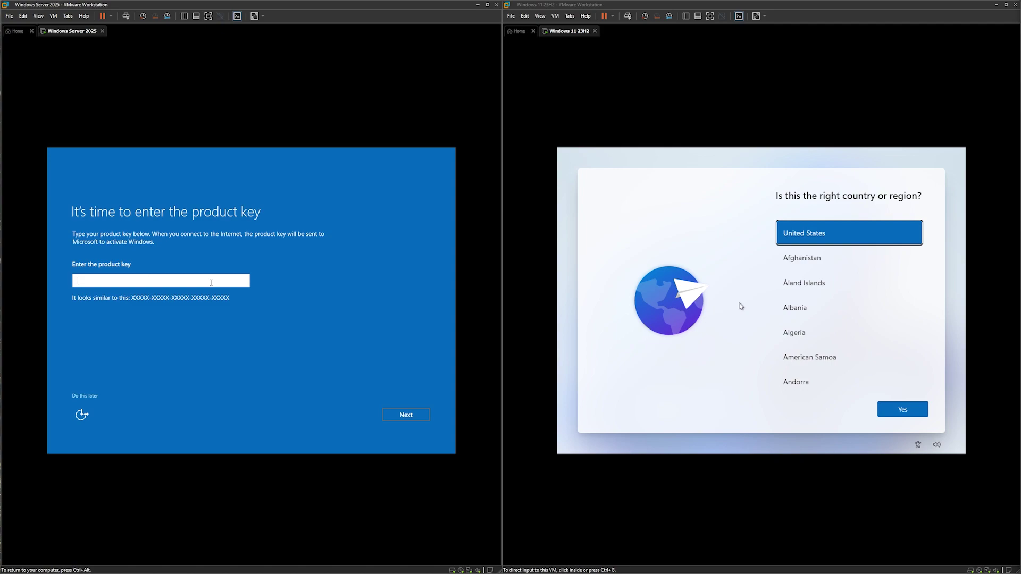
Enter the Windows Server product key and submit it.
{"action": "type", "text": "2KNJJ-33Y9H-2GXGX-KMQWH-G6H67"}
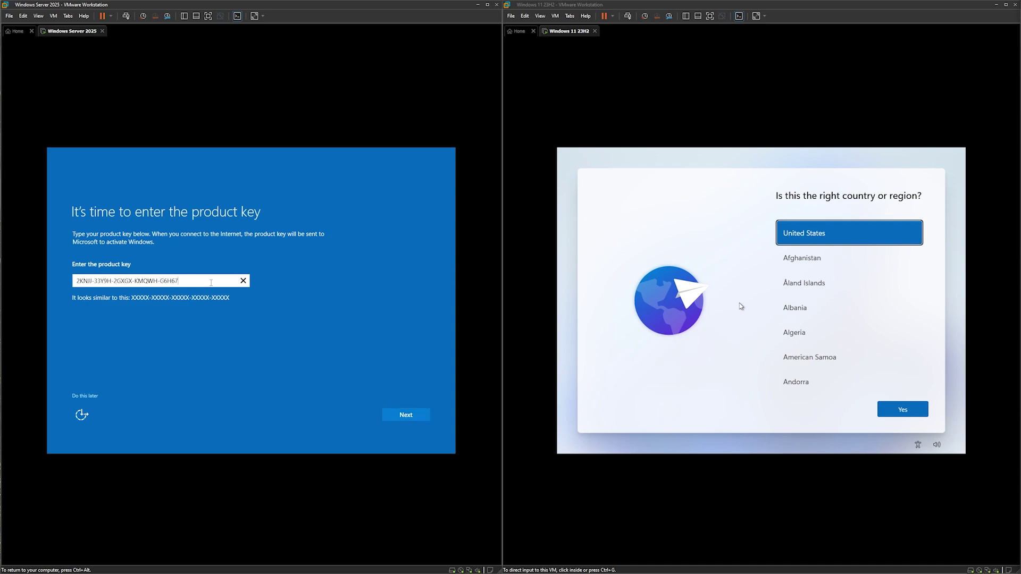
{"action": "left_click", "coordinate": [423, 421]}
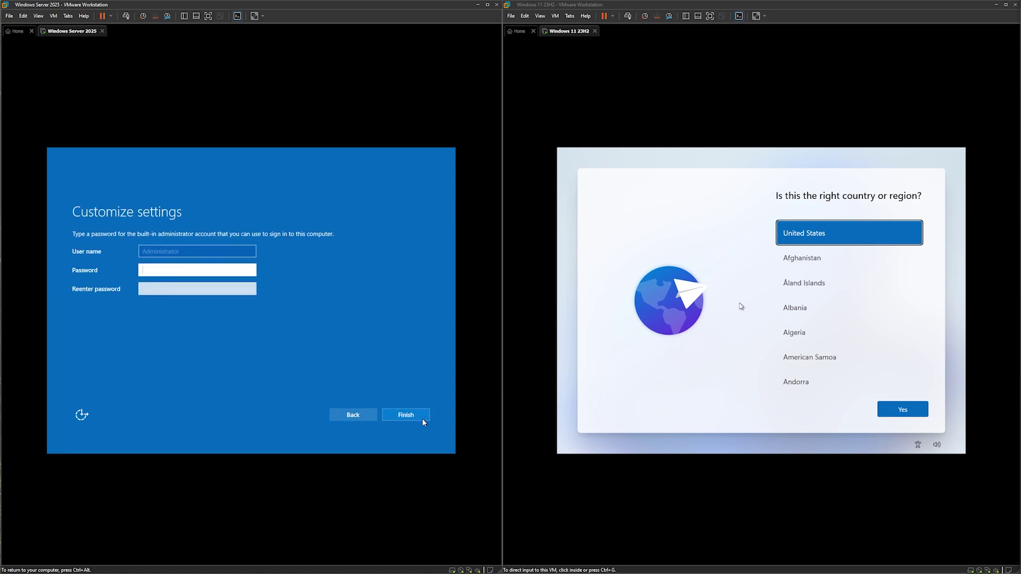
{"action": "key", "text": "ctrl+alt"}
In Windows 11, confirm United States and the suggested keyboard, skipping a second layout.
{"action": "left_click", "coordinate": [689, 376]}
{"action": "left_click", "coordinate": [742, 306]}
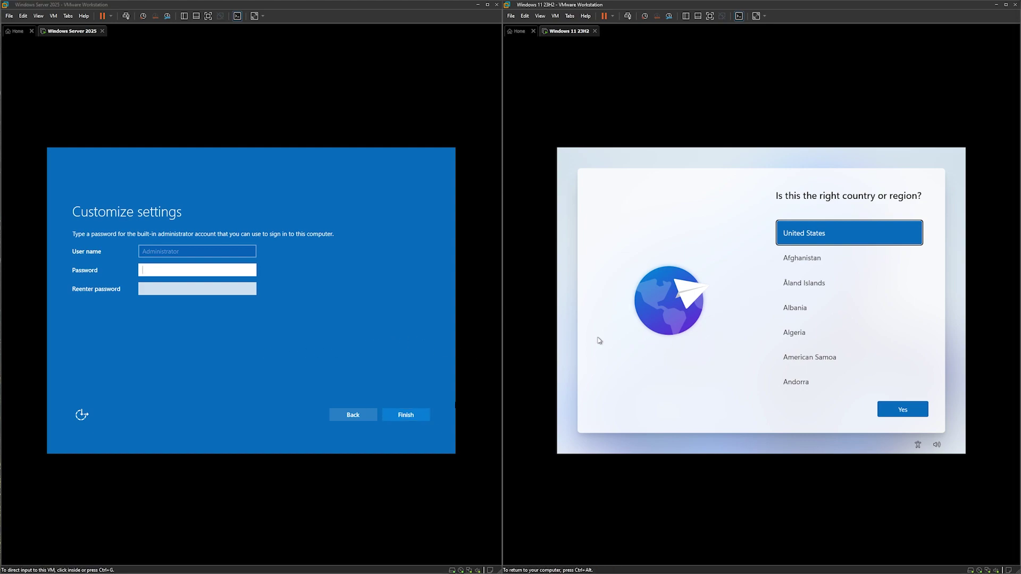
{"action": "key", "text": "ctrl+alt"}
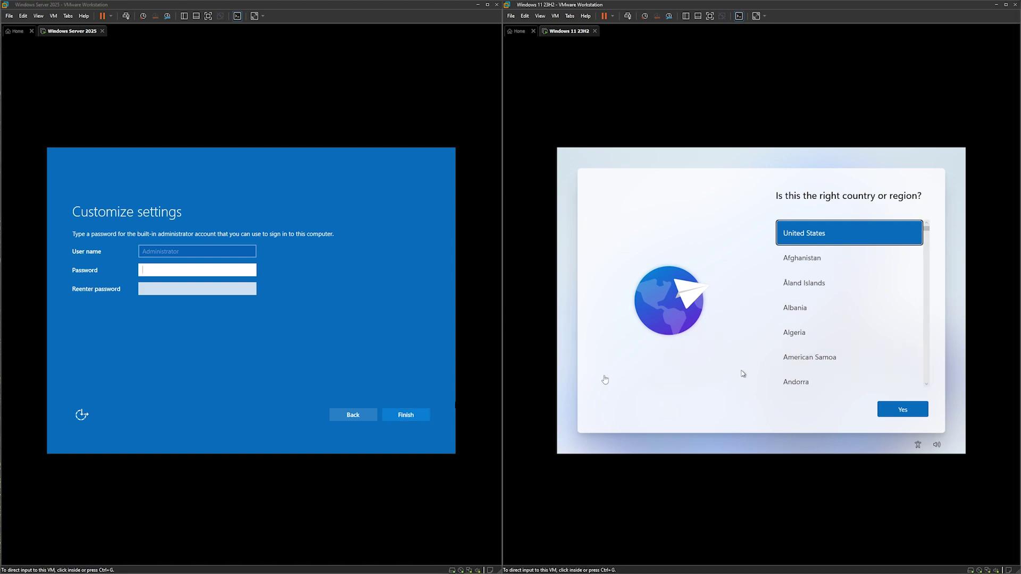
{"action": "left_click", "coordinate": [743, 374]}
{"action": "left_click", "coordinate": [913, 407]}
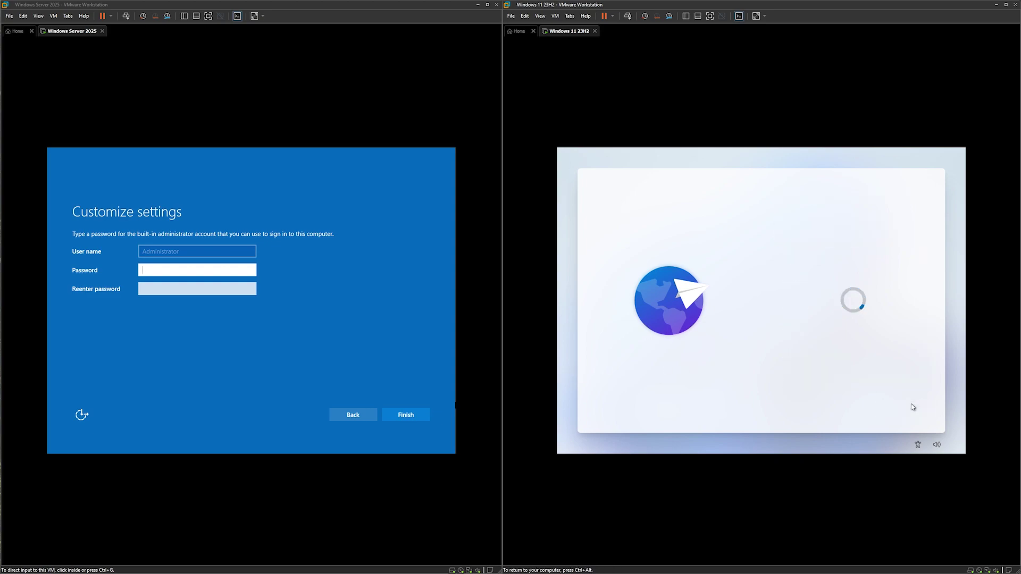
{"action": "left_click", "coordinate": [911, 408]}
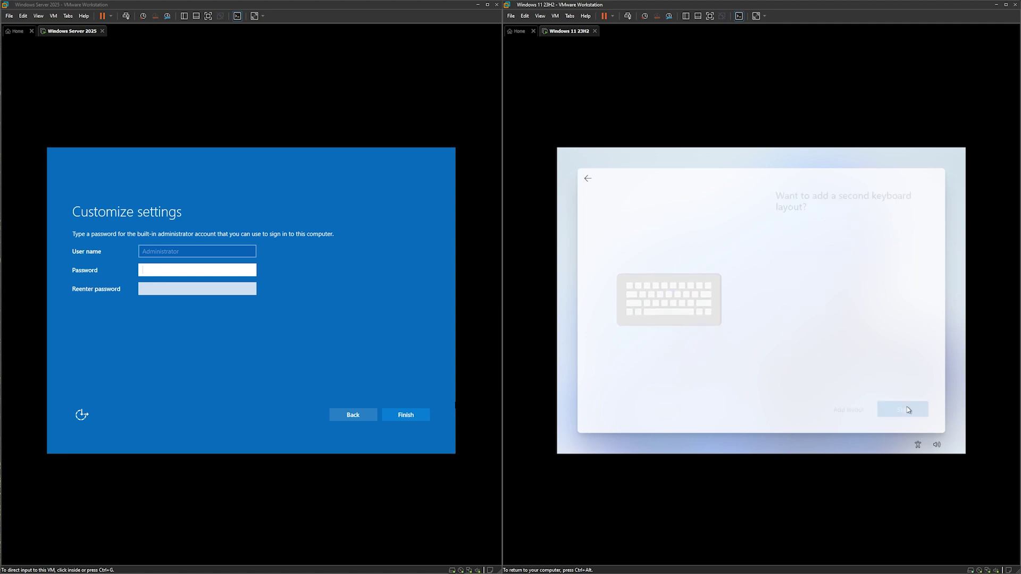
{"action": "left_click", "coordinate": [907, 409]}
Set and re-enter the Server Administrator password, then finish the settings.
{"action": "left_click", "coordinate": [201, 275]}
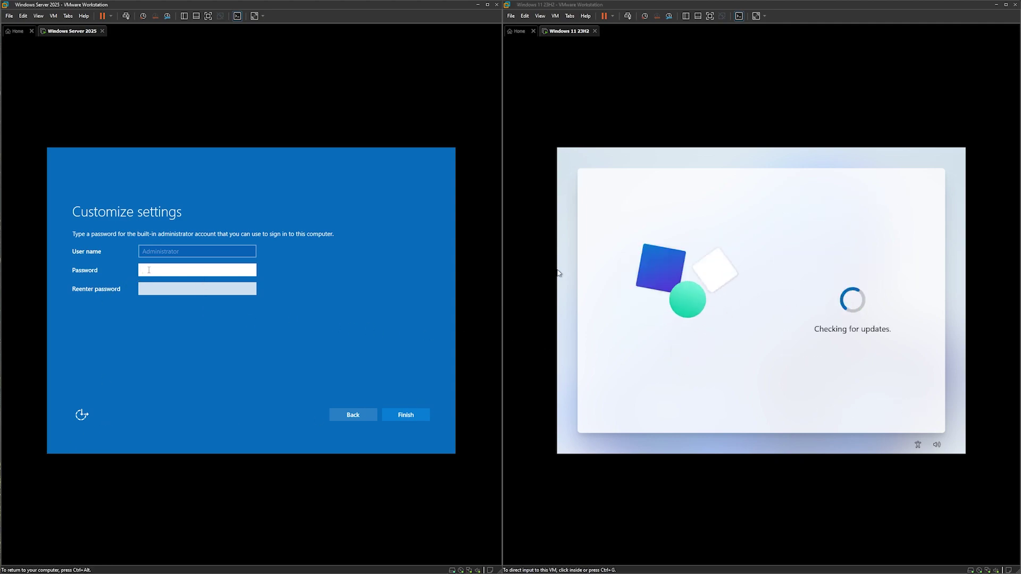
{"action": "type", "text": "••"}
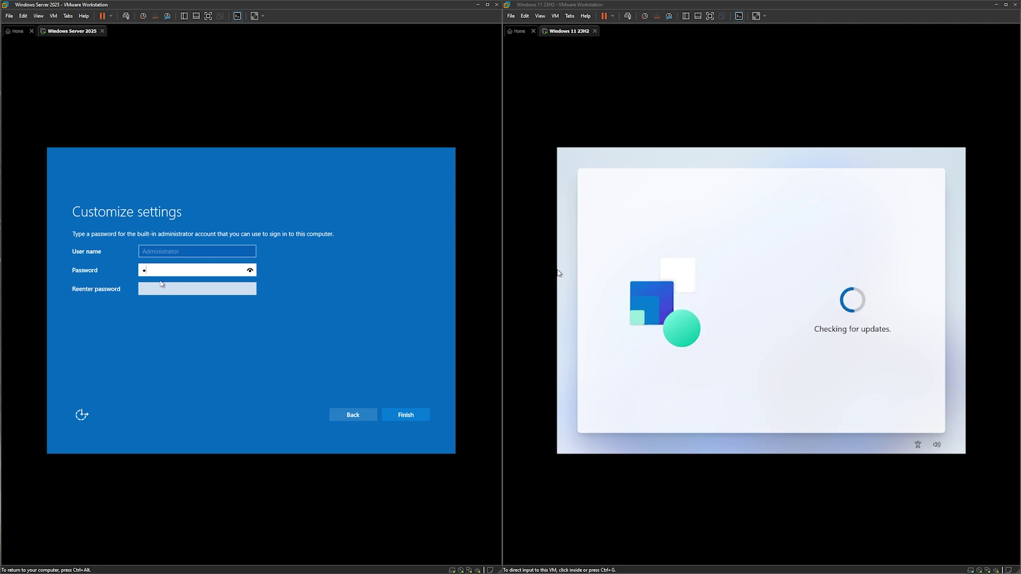
{"action": "type", "text": "••••••"}
{"action": "left_click", "coordinate": [175, 289]}
{"action": "type", "text": "••••••••"}
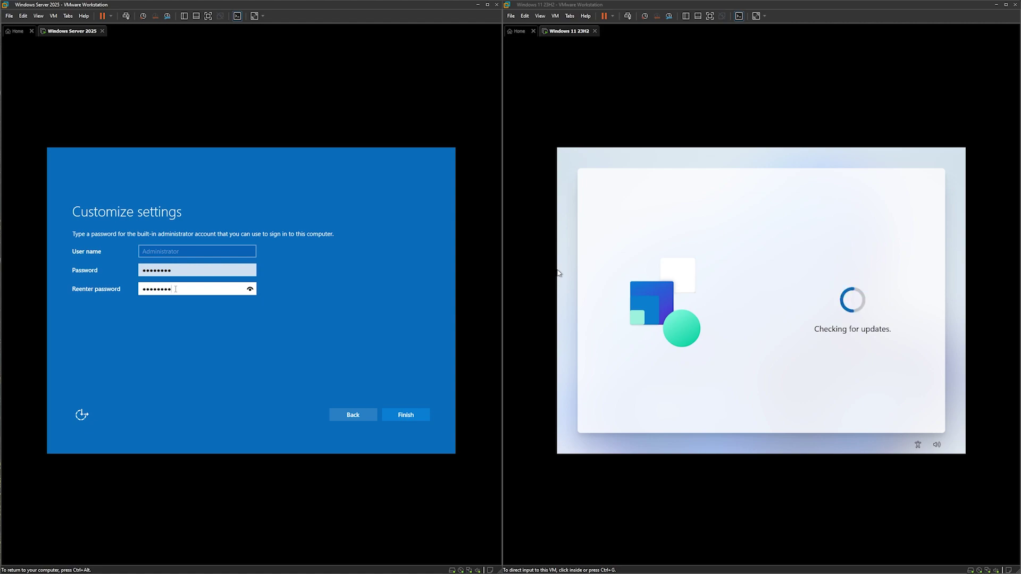
{"action": "left_click", "coordinate": [405, 417]}
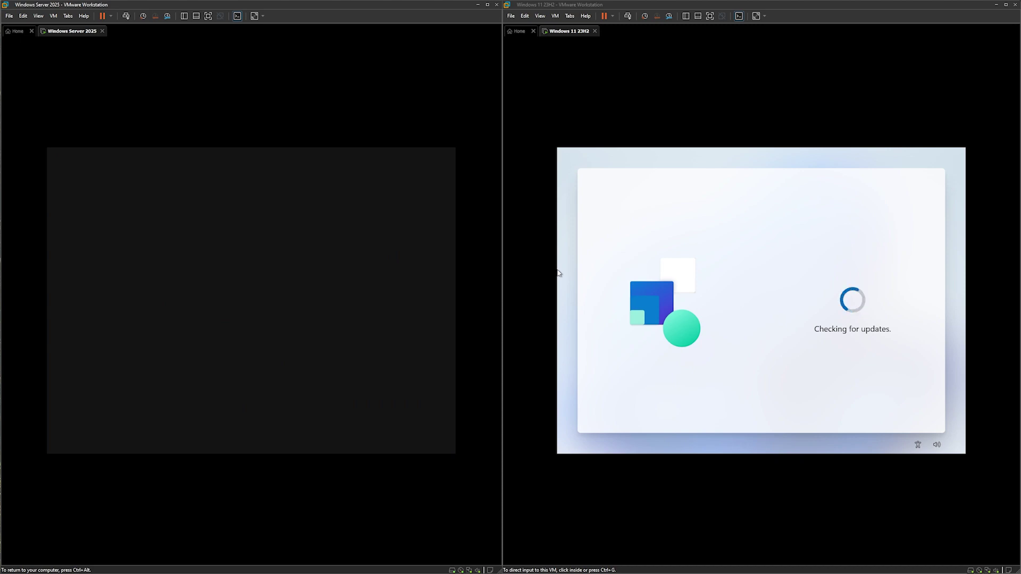
Choose 'Set up for personal use' in the Windows 11 setup.
{"action": "key", "text": "ctrl+alt"}
{"action": "left_click", "coordinate": [615, 392]}
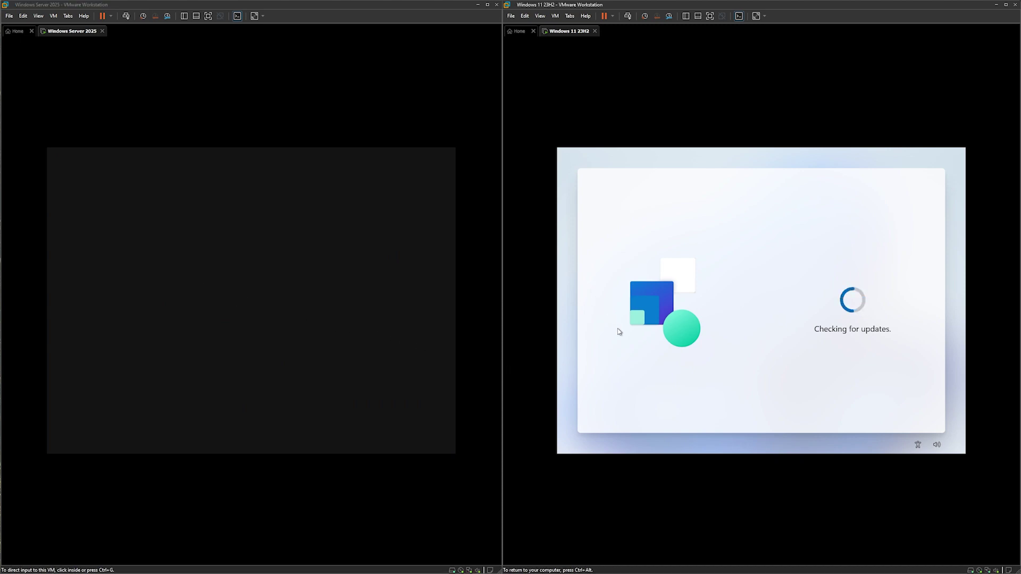
{"action": "key", "text": "ctrl+alt"}
{"action": "left_click", "coordinate": [838, 354]}
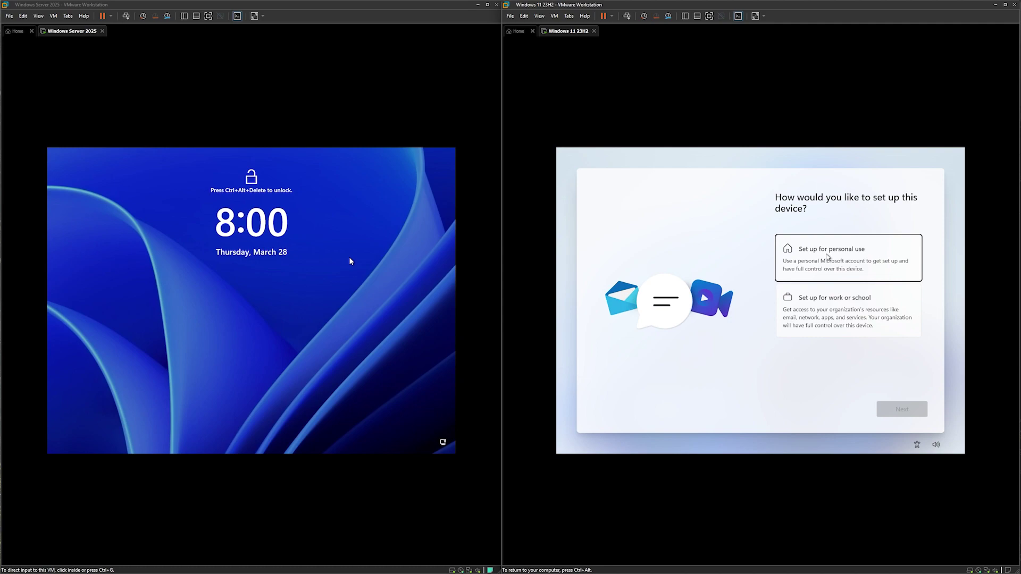
{"action": "left_click", "coordinate": [827, 258]}
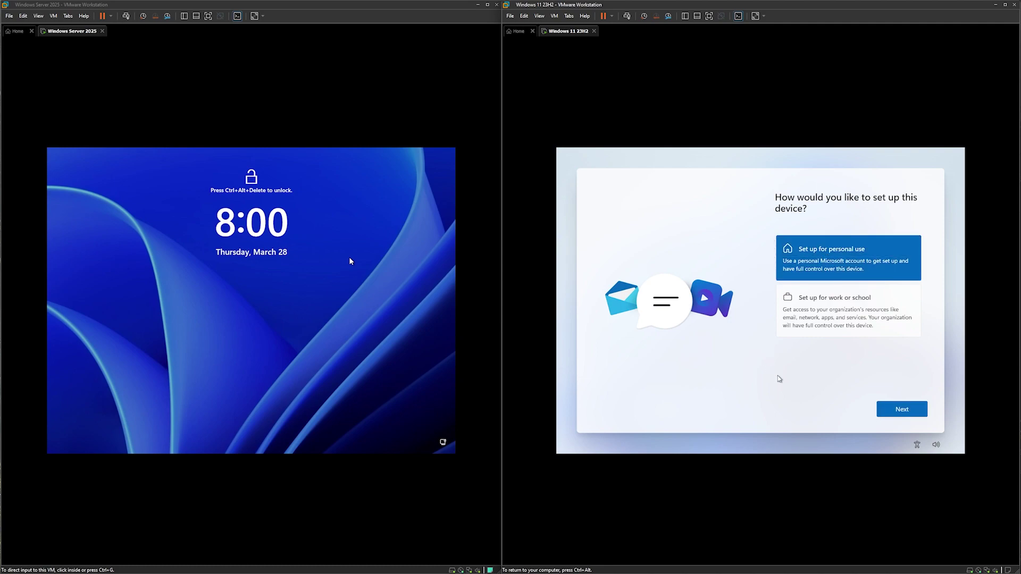
{"action": "left_click", "coordinate": [882, 410]}
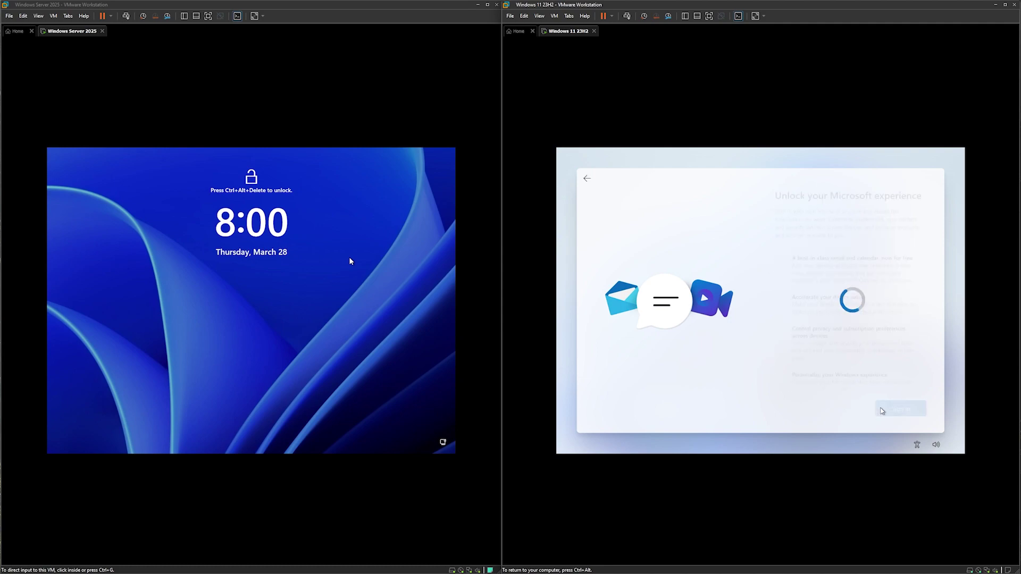
Open the Microsoft account sign-in, view Create one!, then return to the sign-in form.
{"action": "scroll", "coordinate": [828, 312], "scroll_direction": "down", "scroll_amount": 2}
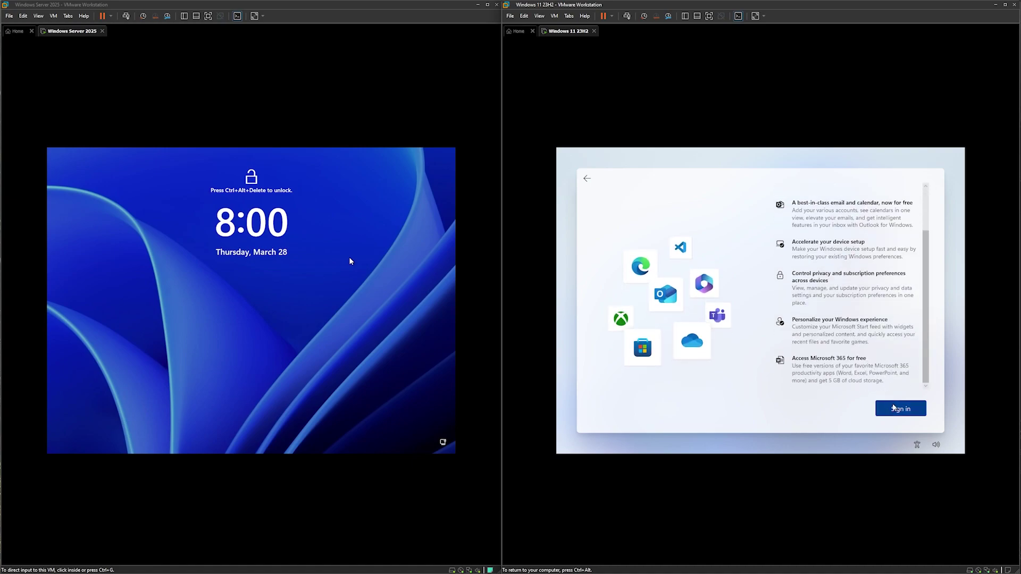
{"action": "left_click", "coordinate": [897, 410]}
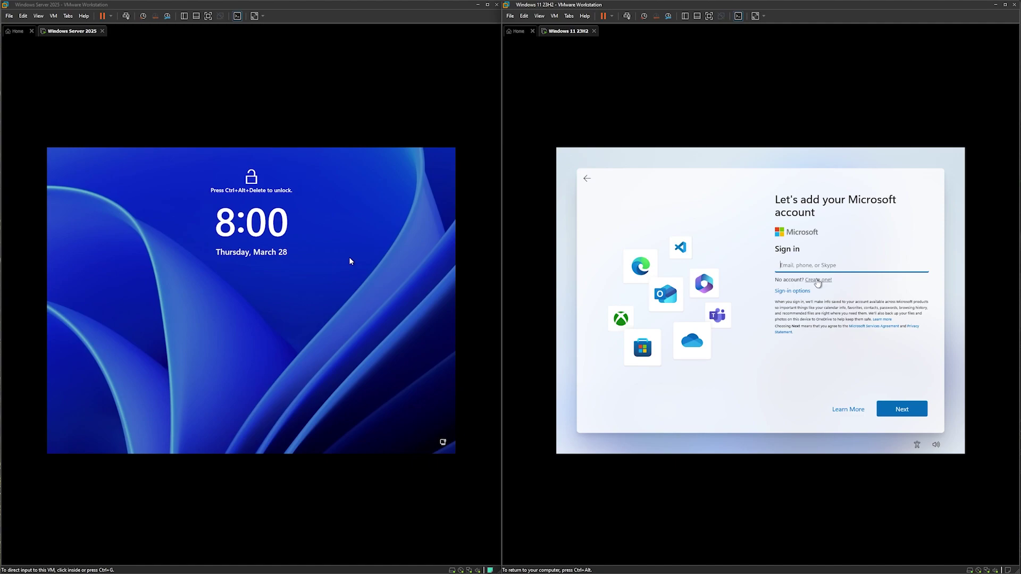
{"action": "left_click", "coordinate": [818, 281]}
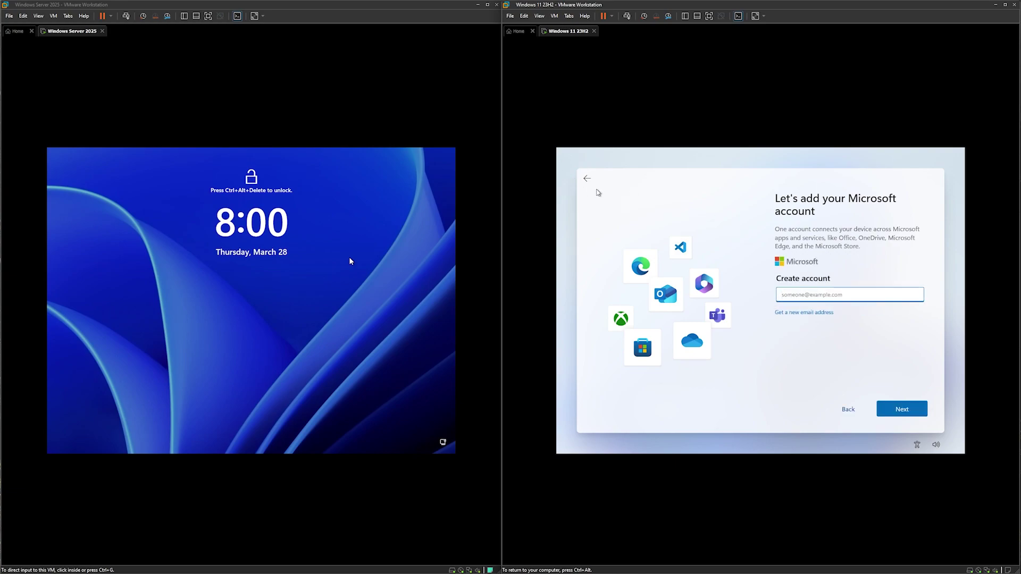
{"action": "left_click", "coordinate": [587, 179]}
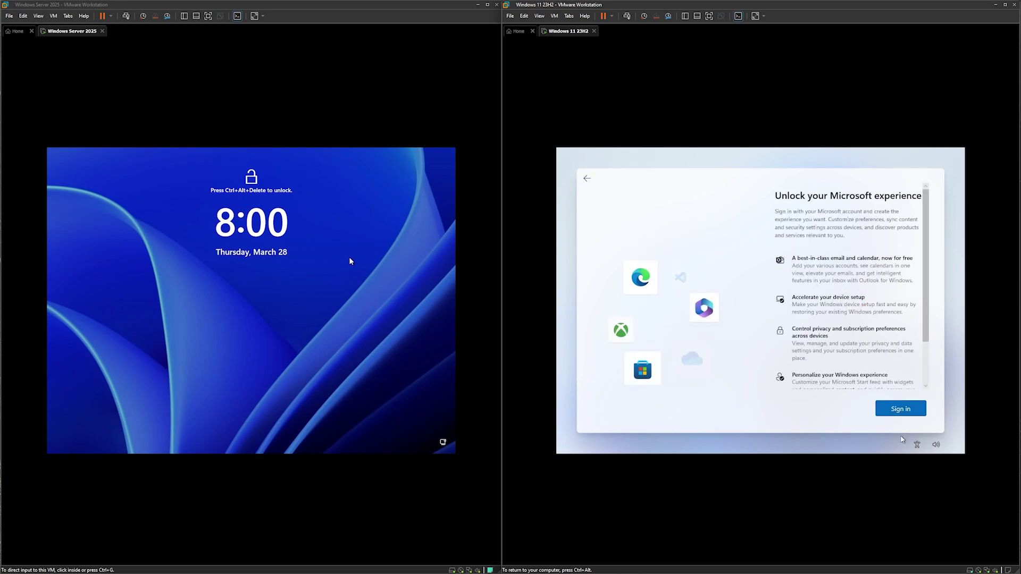
{"action": "left_click", "coordinate": [901, 409]}
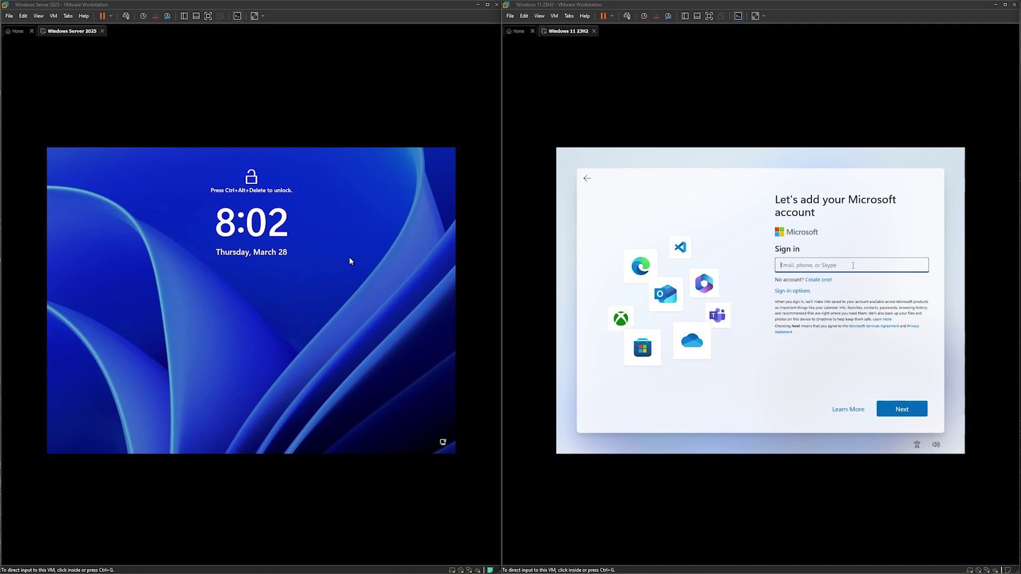
Sign in with a dummy e-mail and made-up password, then continue past the locked-account error.
{"action": "left_click", "coordinate": [853, 265]}
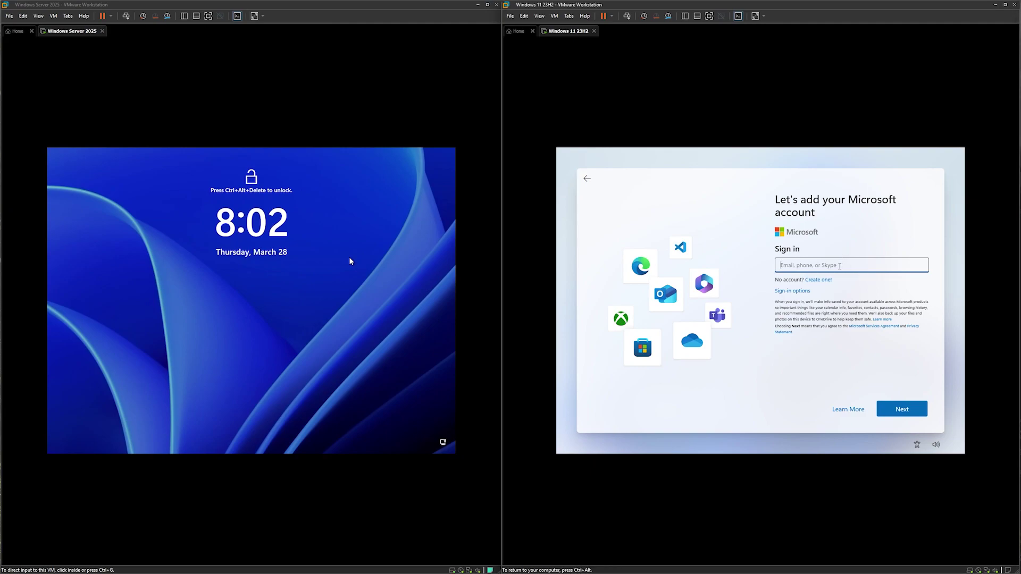
{"action": "type", "text": "n"}
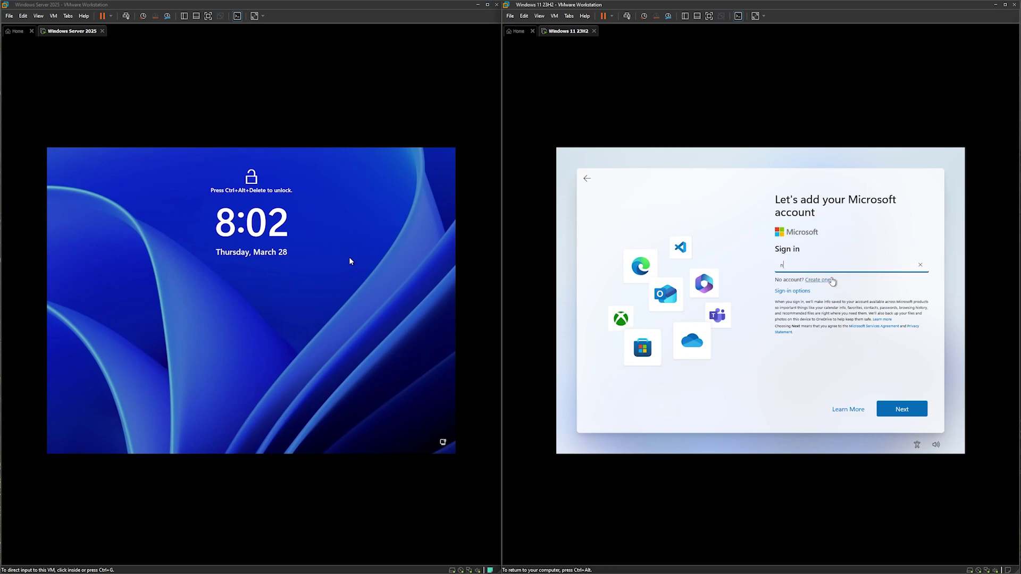
{"action": "type", "text": "o@thank"}
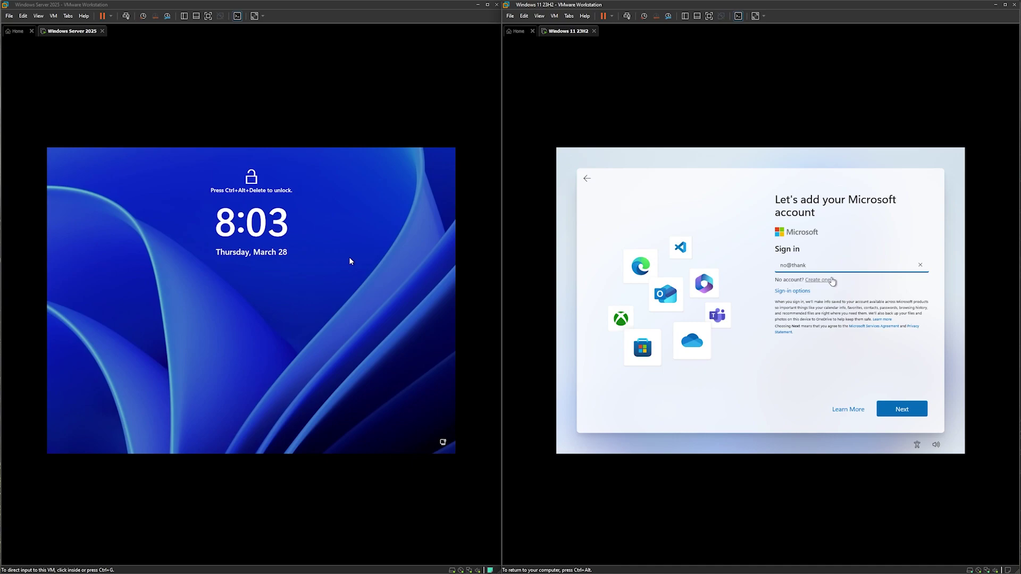
{"action": "type", "text": "you.com"}
{"action": "left_click", "coordinate": [904, 410]}
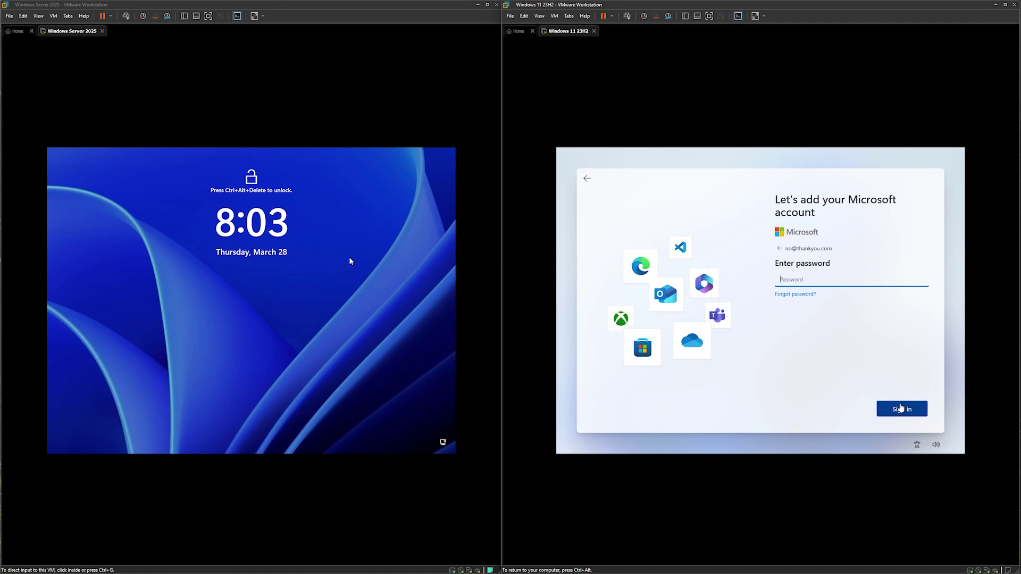
{"action": "left_click", "coordinate": [901, 408]}
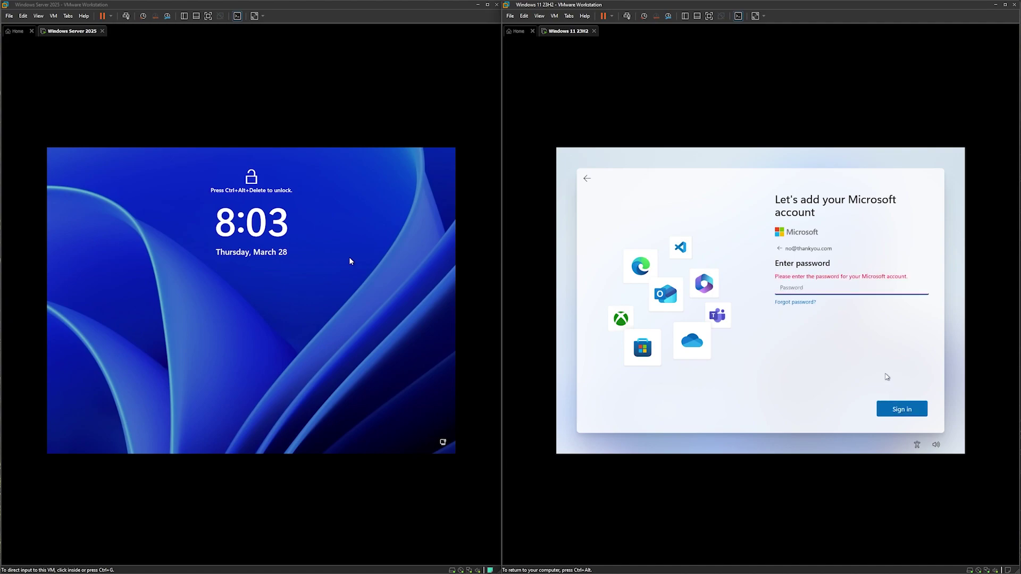
{"action": "type", "text": "******"}
{"action": "left_click", "coordinate": [898, 414]}
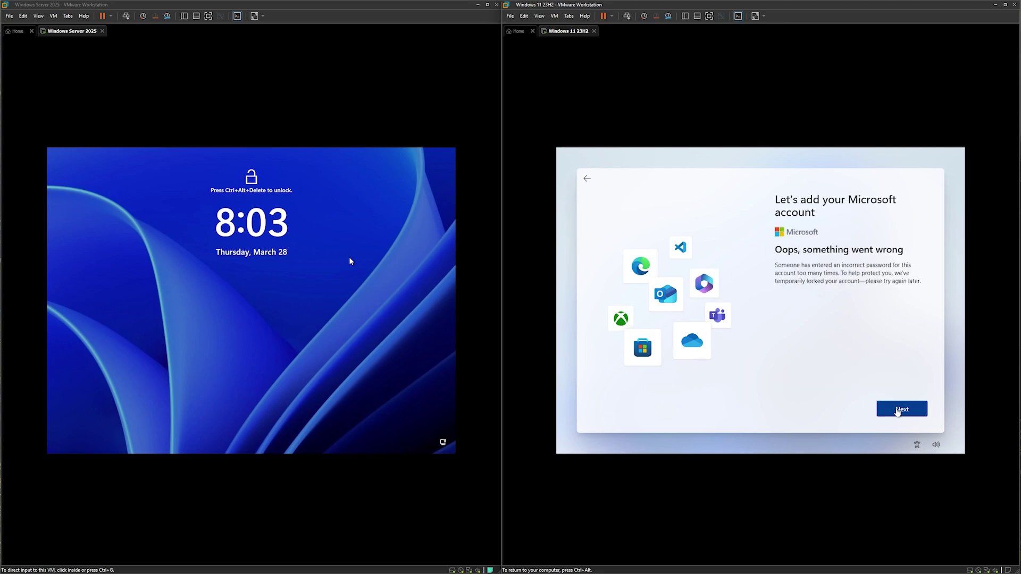
{"action": "left_click", "coordinate": [898, 410]}
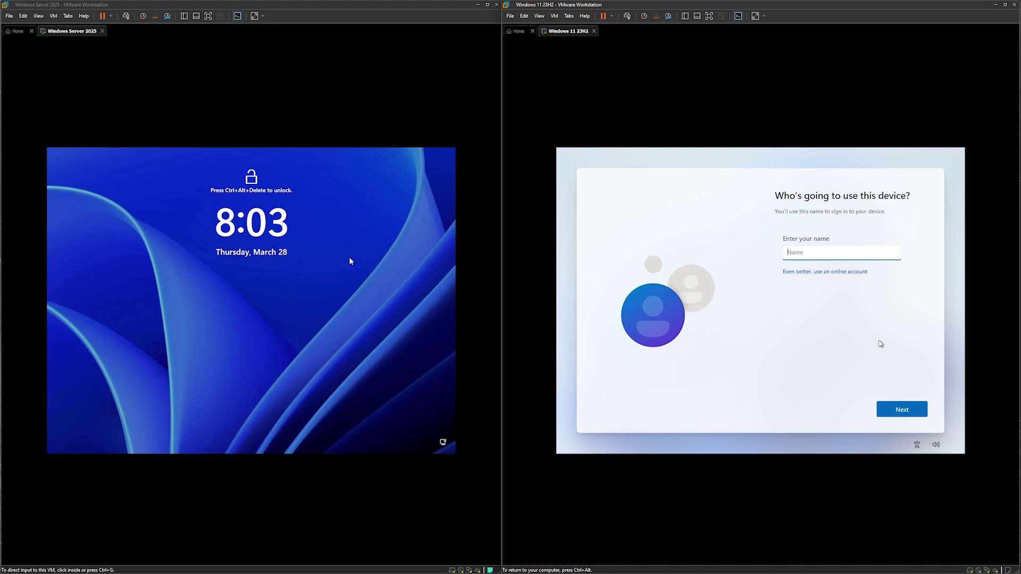
Name the local user Win11 and leave its password blank.
{"action": "type", "text": "W"}
{"action": "key", "text": "BackSpace"}
{"action": "type", "text": "Ad"}
{"action": "key", "text": "BackSpace"}
{"action": "key", "text": "BackSpace"}
{"action": "type", "text": "Win"}
{"action": "left_click", "coordinate": [898, 410]}
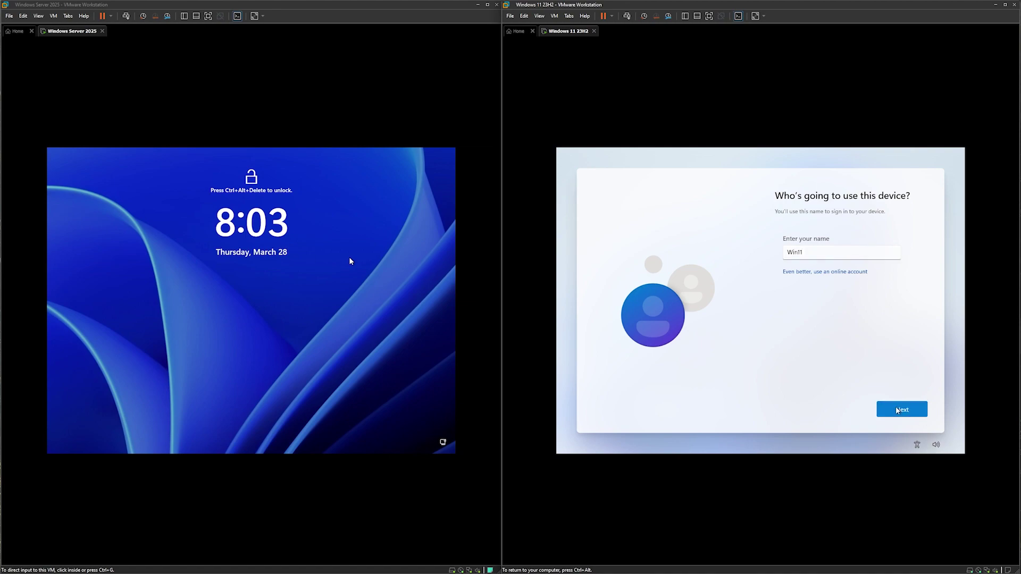
{"action": "left_click", "coordinate": [898, 411]}
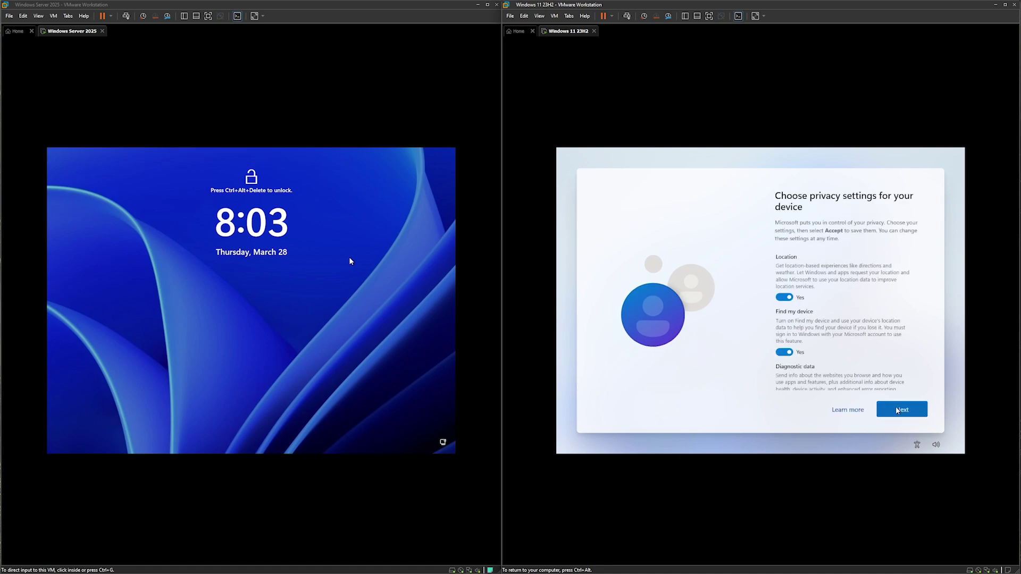
Turn off location, Find my device, inking and tailored experiences, limiting diagnostics to required only.
{"action": "left_click", "coordinate": [784, 297]}
{"action": "left_click", "coordinate": [784, 347]}
{"action": "scroll", "coordinate": [796, 349], "scroll_direction": "down", "scroll_amount": 2}
{"action": "left_click", "coordinate": [784, 372]}
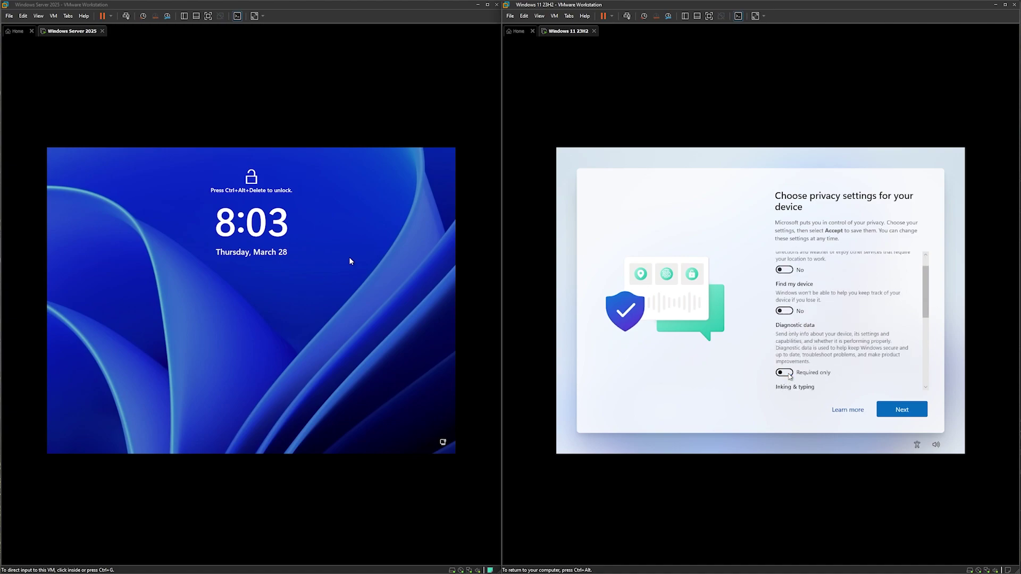
{"action": "scroll", "coordinate": [786, 370], "scroll_direction": "down", "scroll_amount": 1}
{"action": "left_click", "coordinate": [788, 360]}
{"action": "scroll", "coordinate": [789, 365], "scroll_direction": "down", "scroll_amount": 1}
{"action": "left_click", "coordinate": [789, 355]}
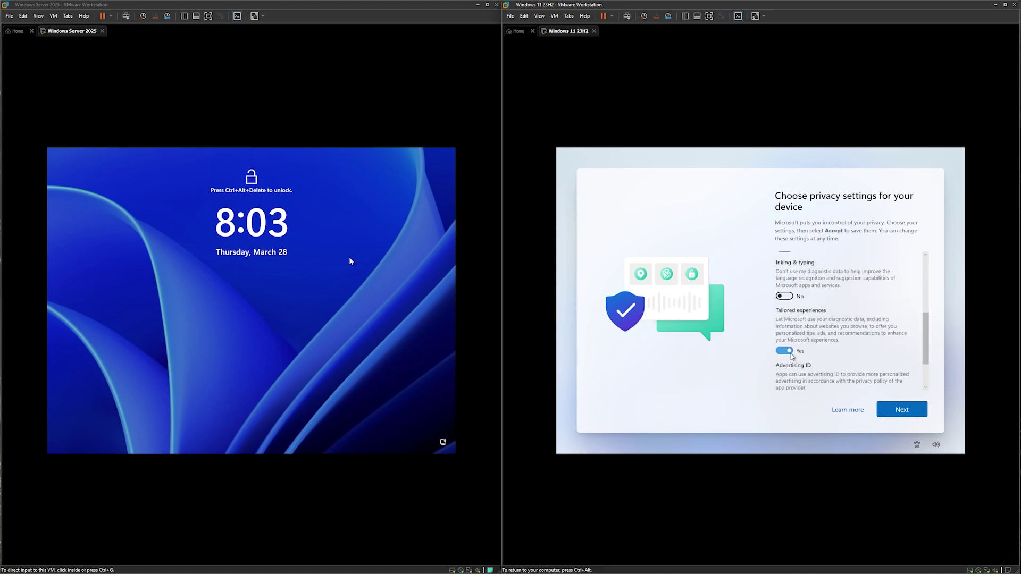
{"action": "scroll", "coordinate": [789, 353], "scroll_direction": "down", "scroll_amount": 1}
Accept the privacy settings and let Windows 11 finish setting up to the desktop.
{"action": "left_click", "coordinate": [924, 410]}
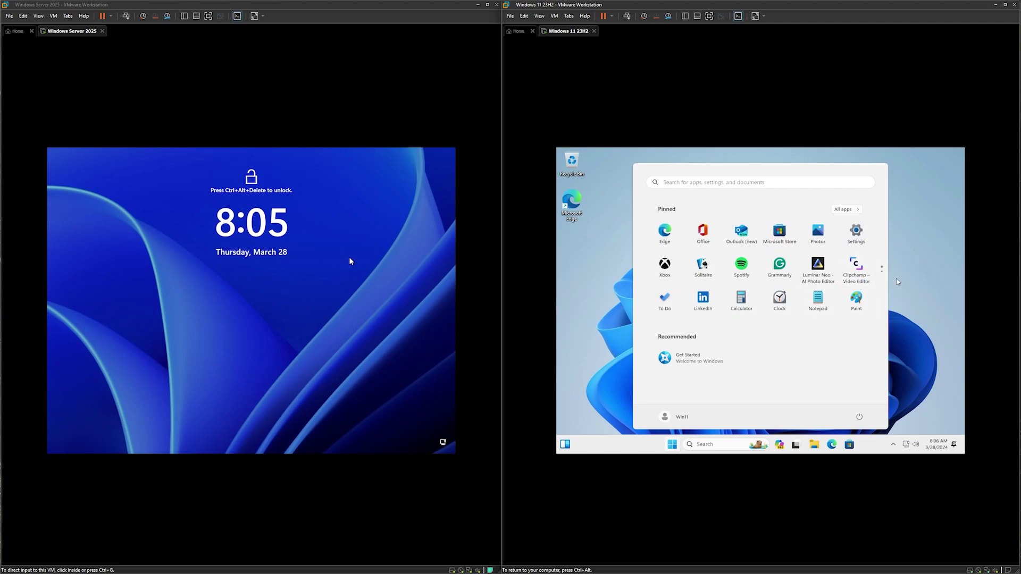
Open File Explorer at Home, move its window, then close it.
{"action": "left_click", "coordinate": [908, 312]}
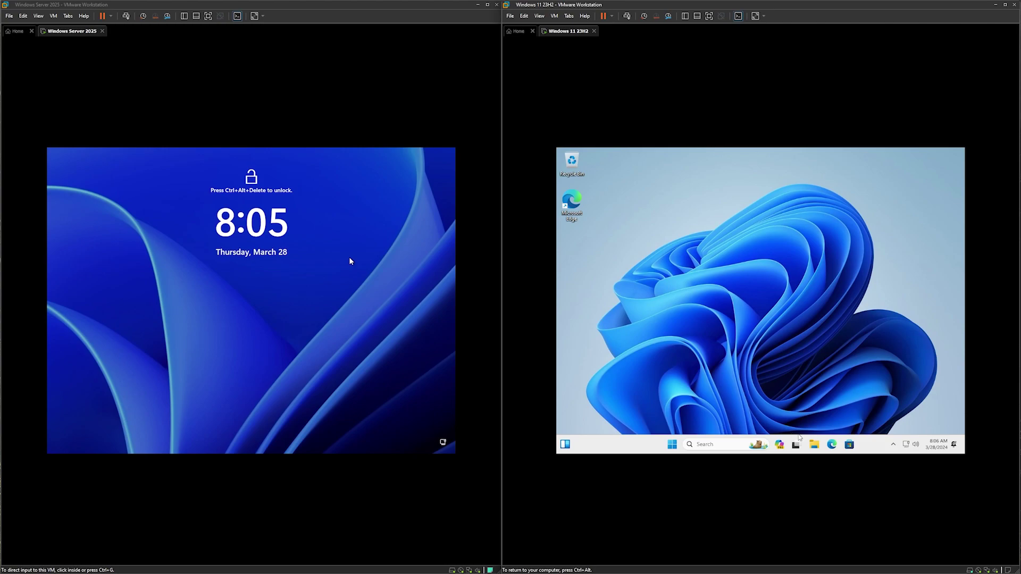
{"action": "left_click", "coordinate": [814, 444]}
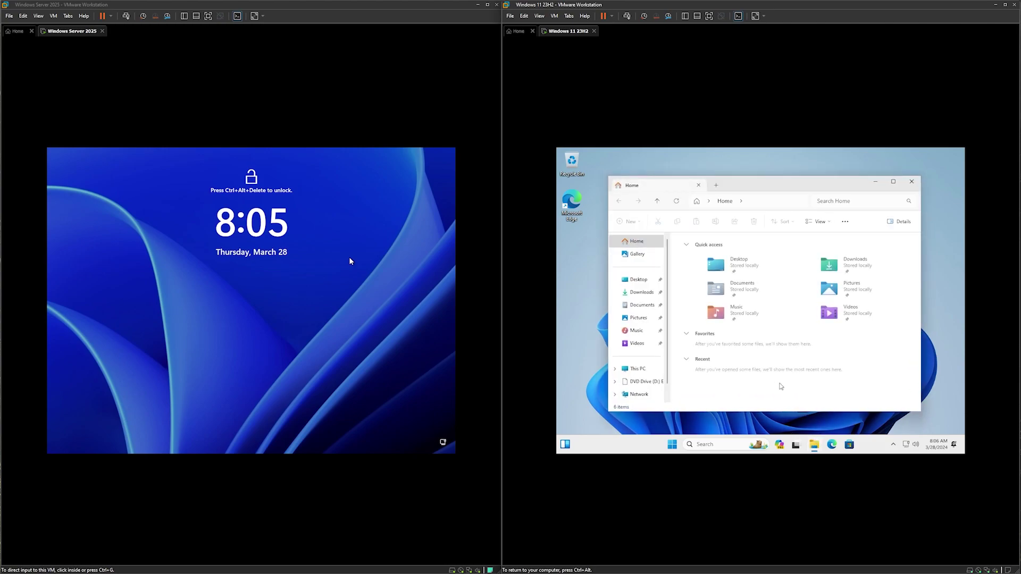
{"action": "left_click_drag", "start_coordinate": [740, 188], "coordinate": [736, 192]}
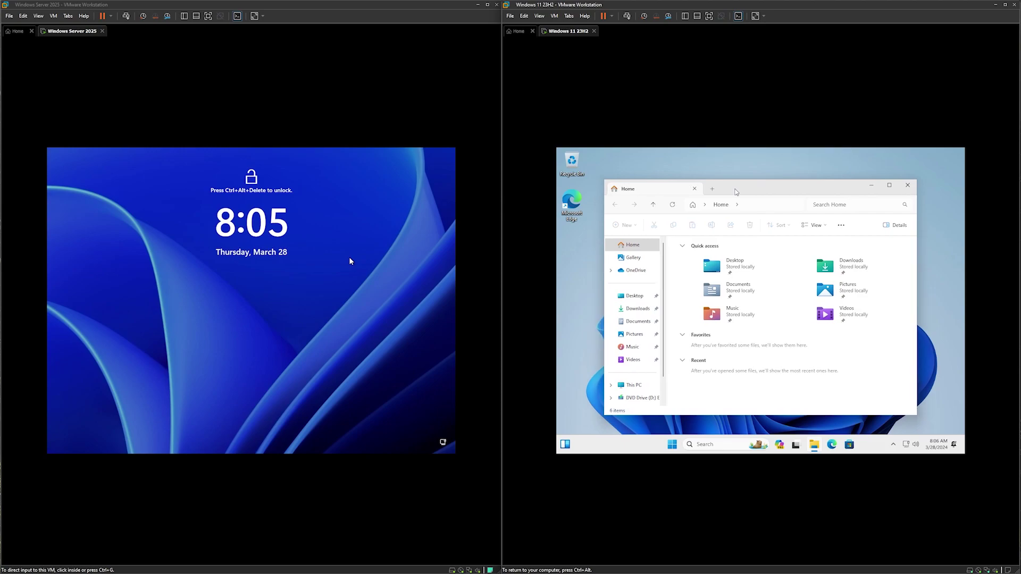
{"action": "left_click", "coordinate": [906, 188]}
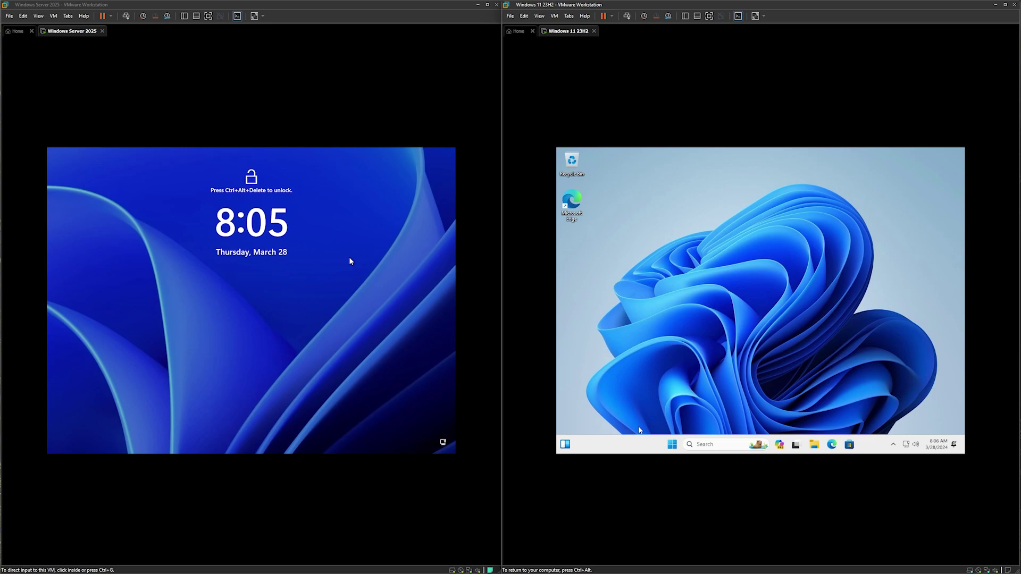
From the Start menu's Win11 account options, choose Sign out.
{"action": "left_click", "coordinate": [670, 444]}
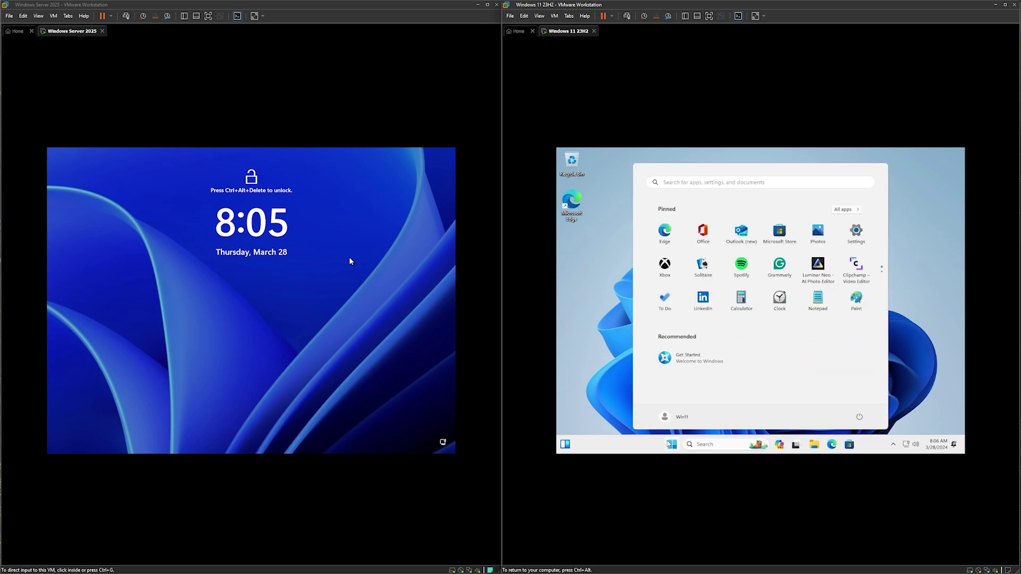
{"action": "left_click", "coordinate": [665, 417]}
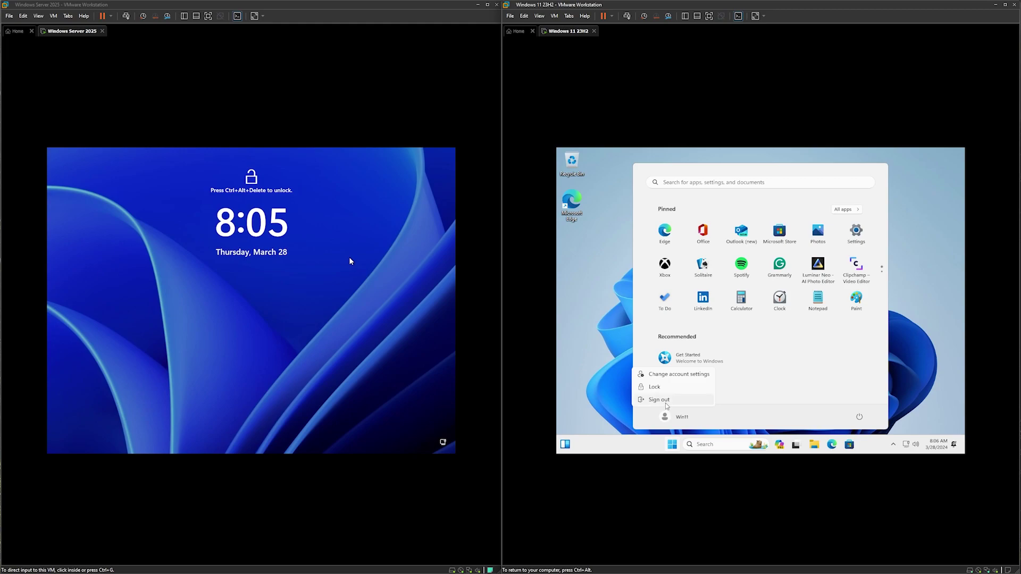
{"action": "left_click", "coordinate": [666, 402]}
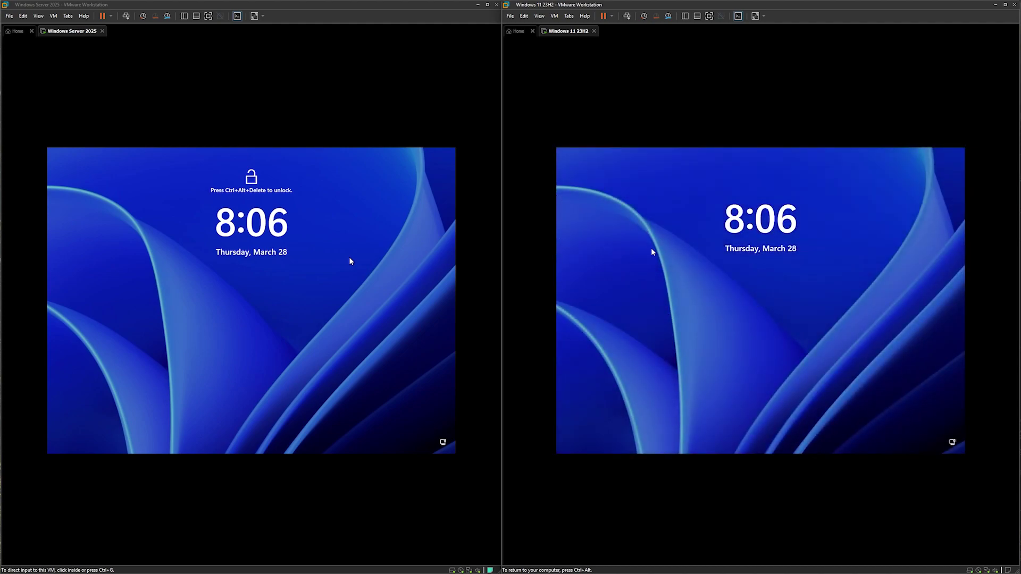
Lift the Windows 11 lock screen, then accept Required-only diagnostic data in the Server VM.
{"action": "left_click", "coordinate": [666, 262]}
{"action": "key", "text": "ctrl+alt"}
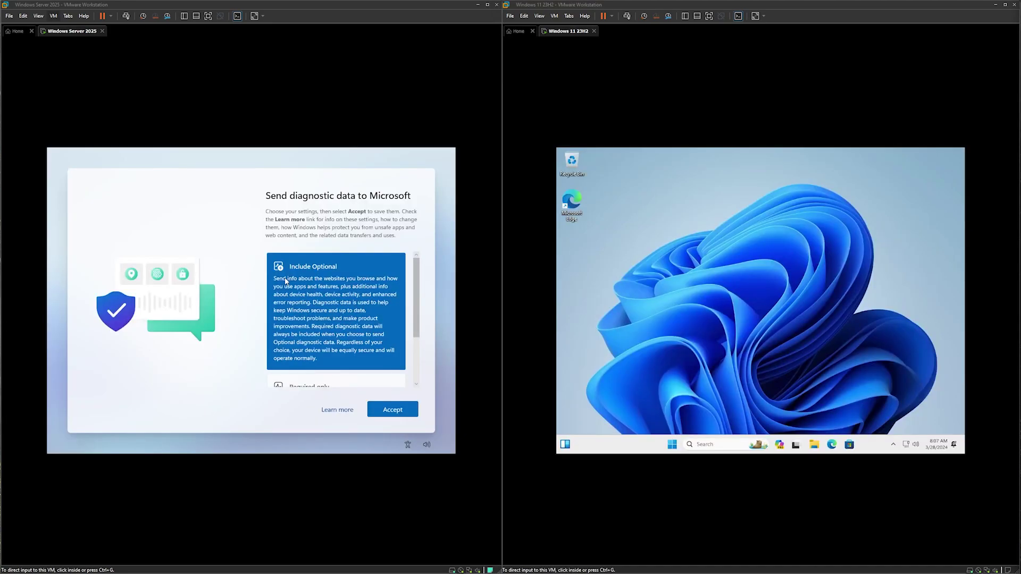
{"action": "left_click", "coordinate": [234, 336]}
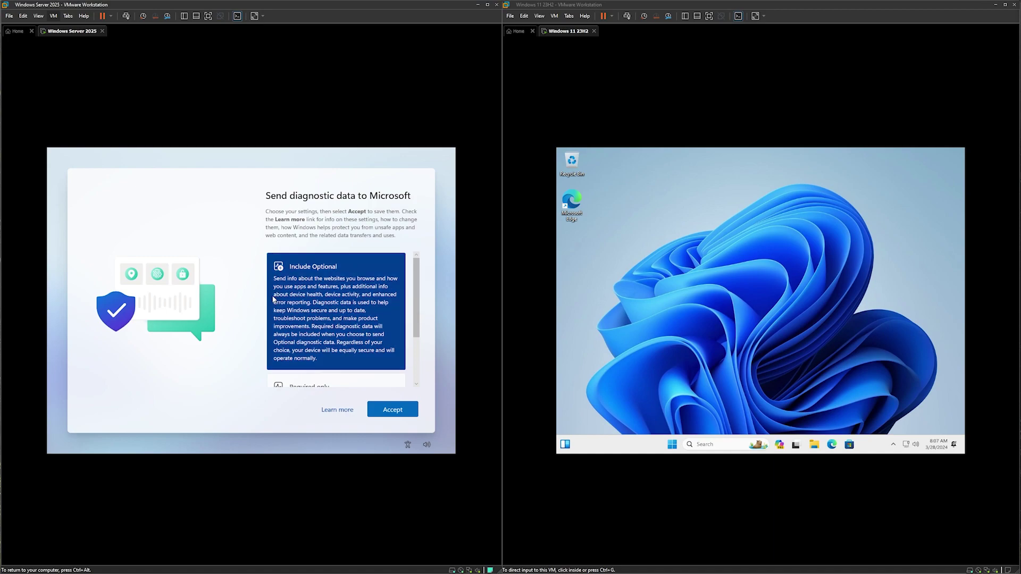
{"action": "scroll", "coordinate": [273, 299], "scroll_direction": "down", "scroll_amount": 3}
{"action": "left_click", "coordinate": [306, 344]}
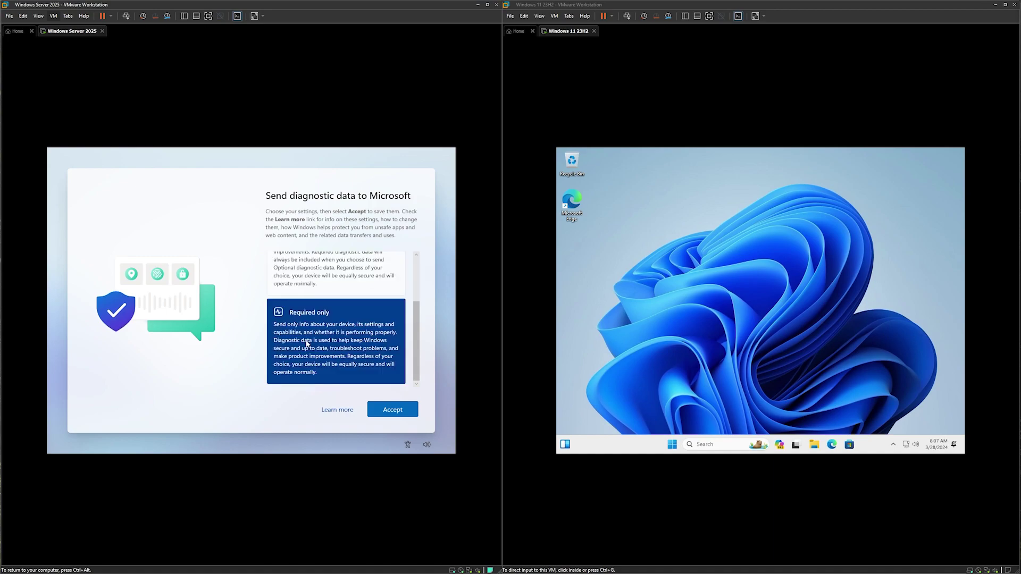
{"action": "left_click", "coordinate": [391, 409]}
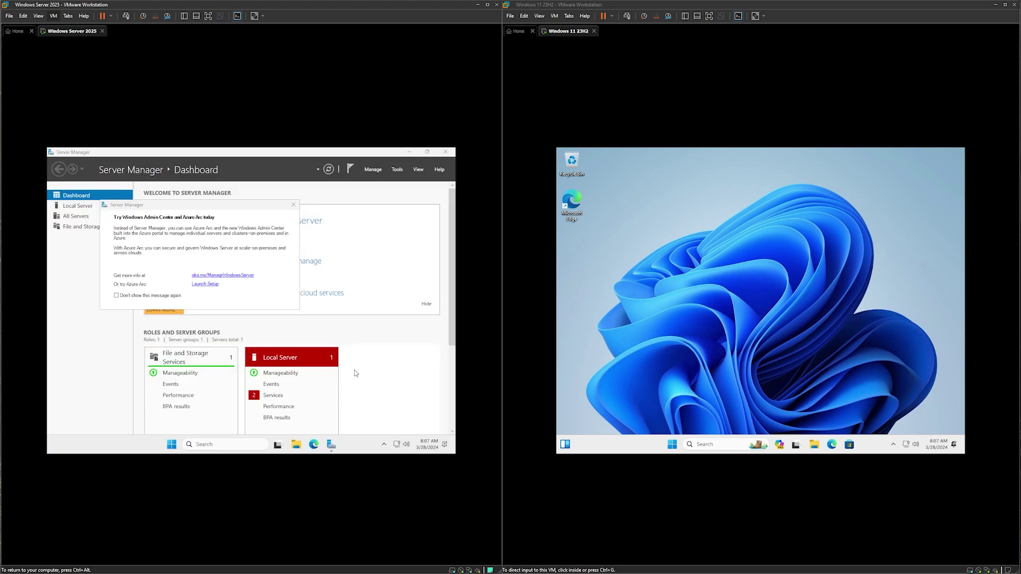
Dismiss the Windows Admin Center notice and close Server Manager to reveal the Datacenter desktop.
{"action": "left_click", "coordinate": [292, 205]}
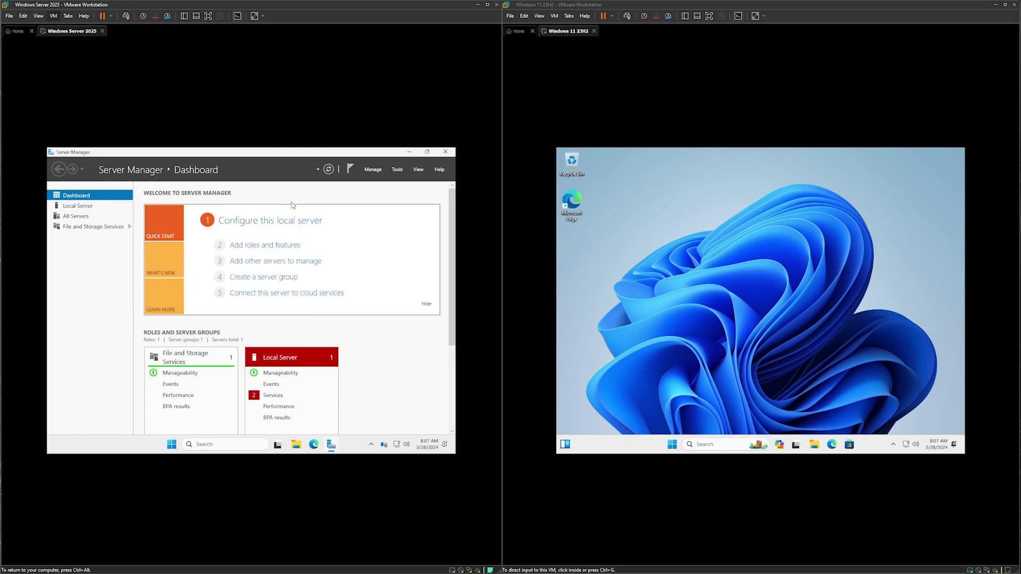
{"action": "left_click", "coordinate": [446, 152]}
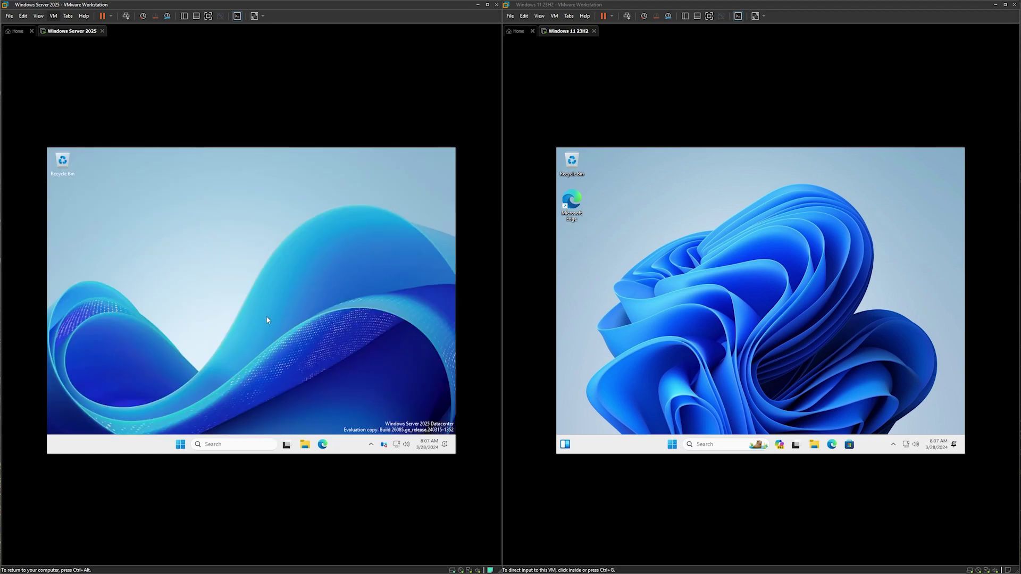
{"action": "key", "text": "ctrl+alt"}
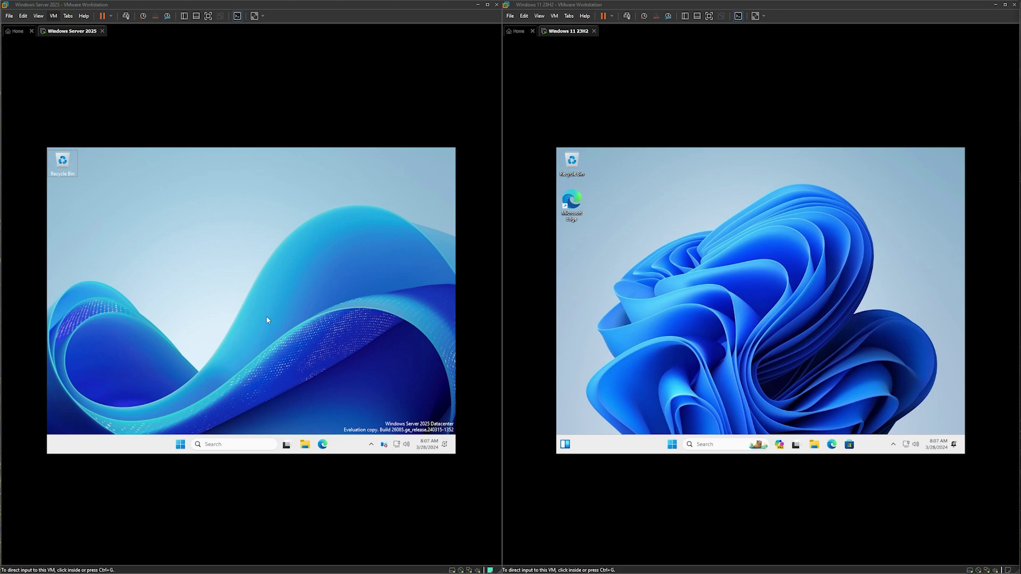